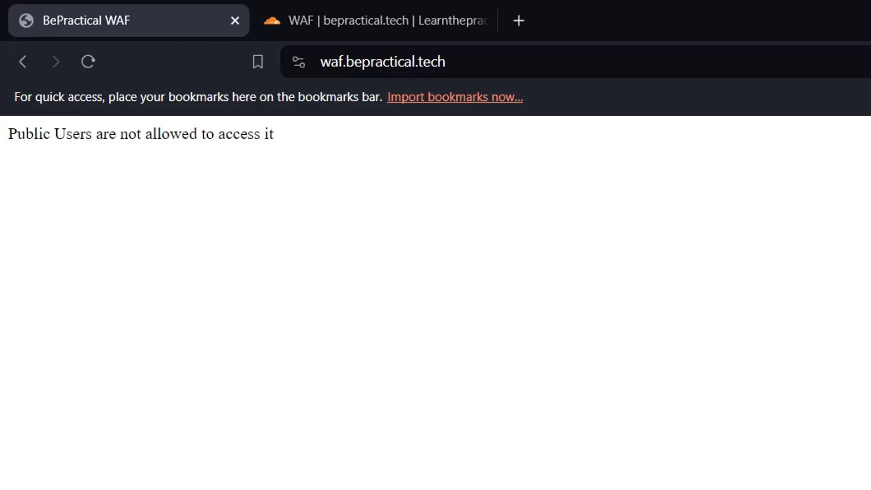
# - Load waf.bepractical.tech/Secret.txt and highlight its exposed database credential line
pyautogui.click(802, 54)
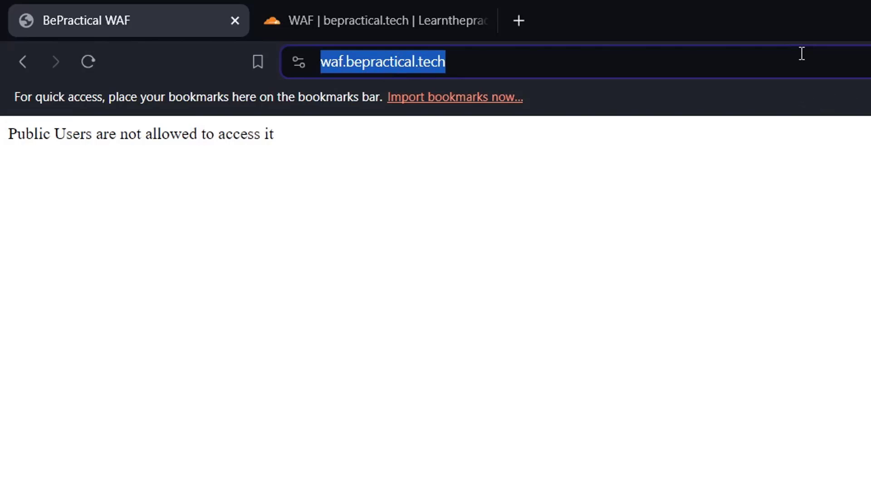
pyautogui.press('End')
pyautogui.write('ft')
pyautogui.press('BackSpace')
pyautogui.press('BackSpace')
pyautogui.write('dr')
pyautogui.press('BackSpace')
pyautogui.press('BackSpace')
pyautogui.write('secre')
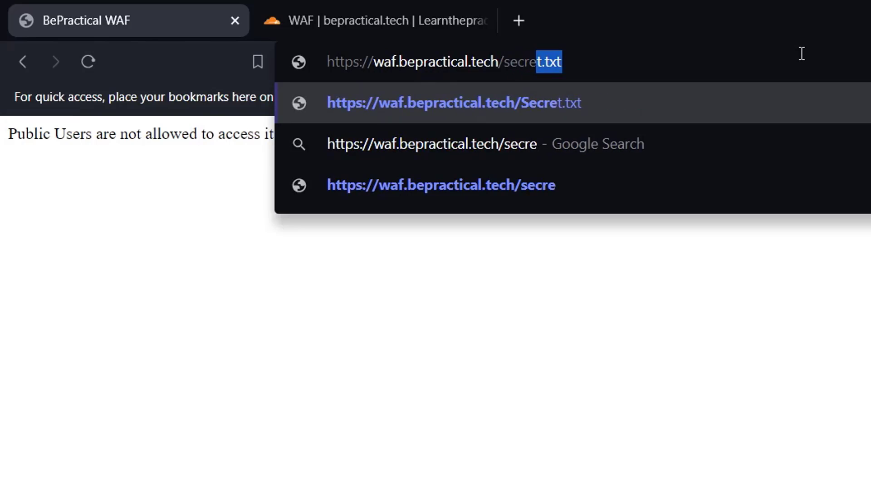
pyautogui.press('Return')
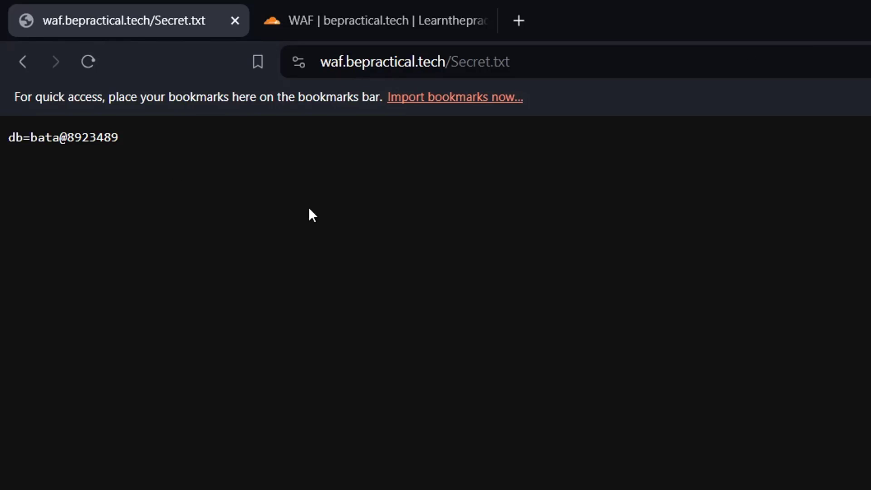
pyautogui.moveTo(15, 148); pyautogui.dragTo(123, 151)
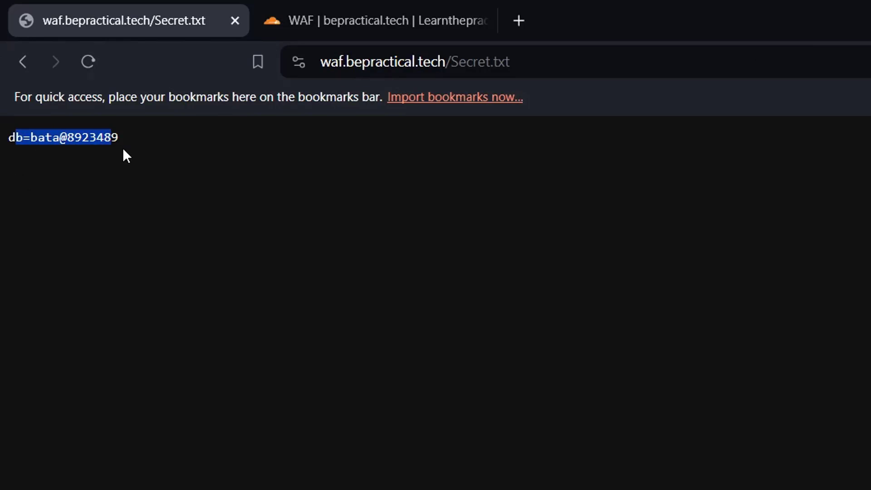
pyautogui.click(114, 144)
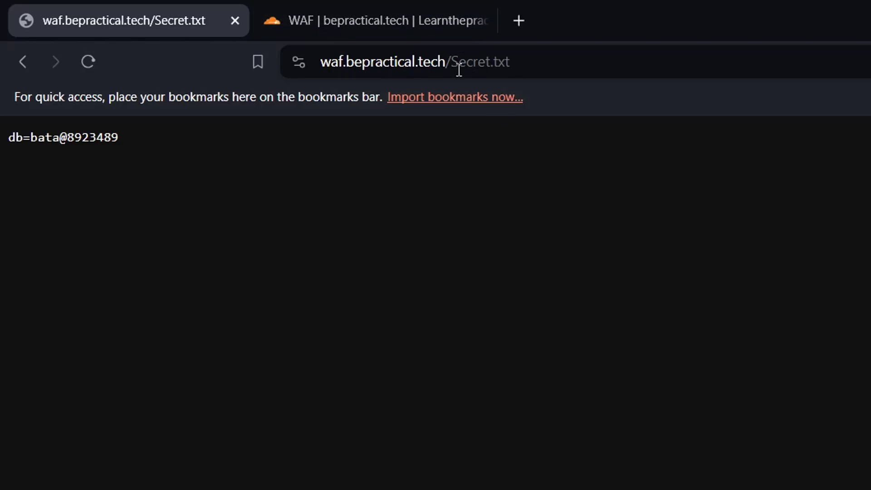
# - Go back to the waf.bepractical.tech home page and reload it
pyautogui.click(23, 61)
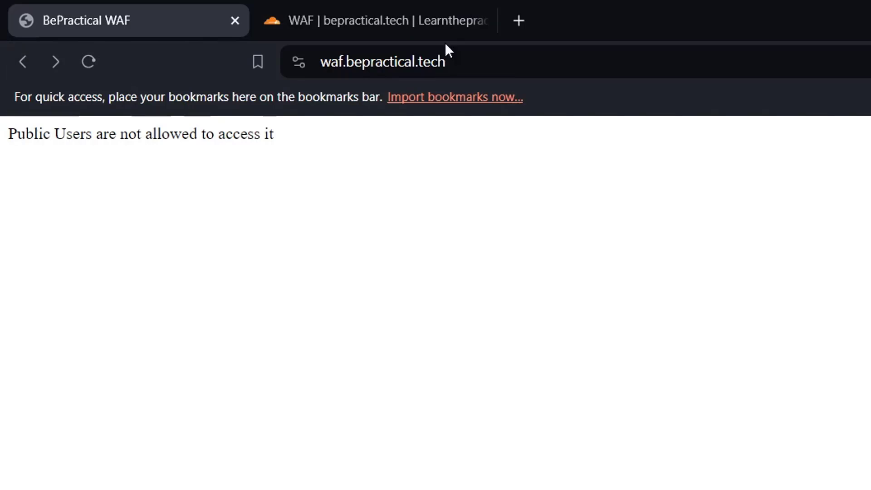
pyautogui.click(416, 61)
pyautogui.press('Return')
pyautogui.click(393, 27)
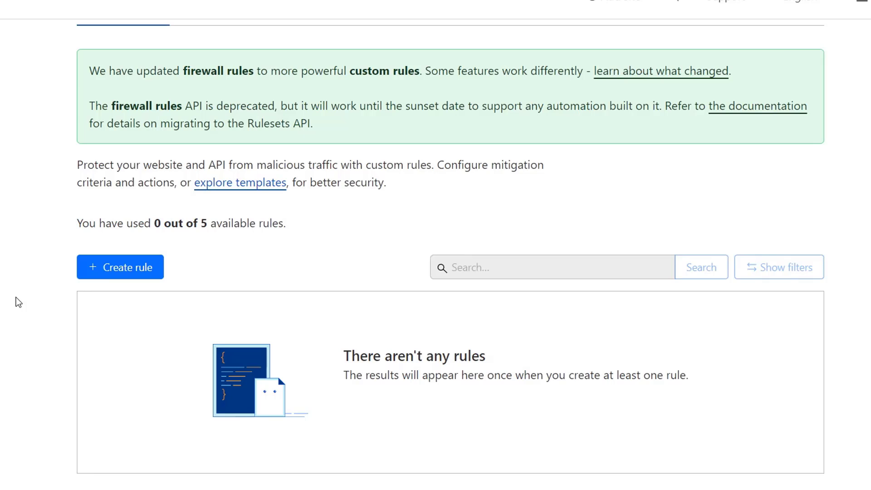
# - Create a new WAF custom rule named 'web app firewall'
pyautogui.click(117, 267)
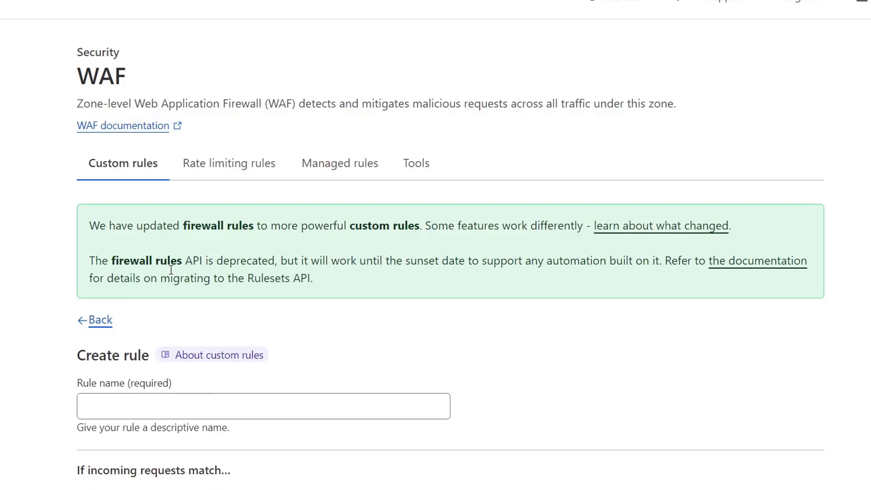
pyautogui.scroll(-3, 165, 272)
pyautogui.click(141, 264)
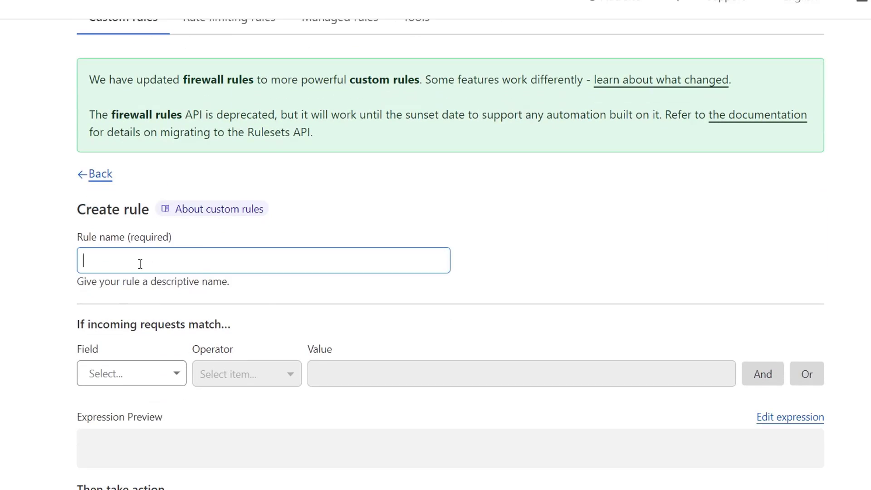
pyautogui.click(183, 300)
pyautogui.click(748, 202)
pyautogui.scroll(-3, 591, 242)
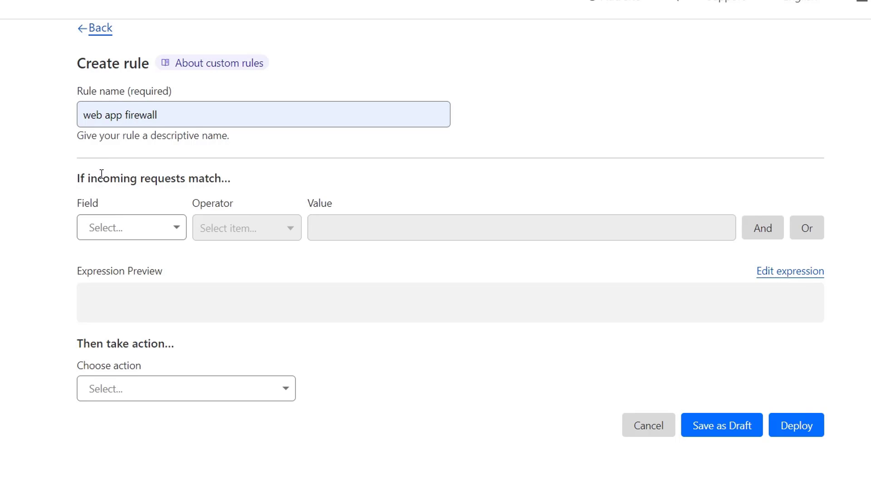
# - Set the rule's match field to URI Path
pyautogui.click(129, 231)
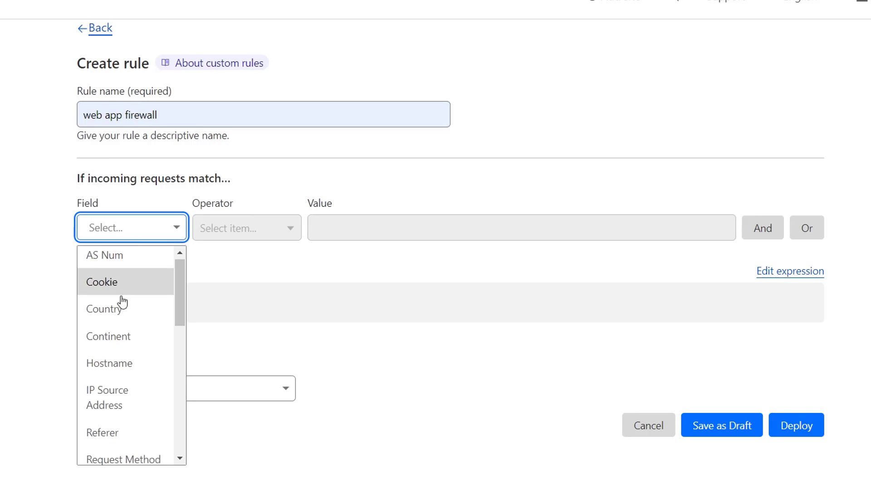
pyautogui.scroll(-3, 118, 313)
pyautogui.scroll(-2, 117, 336)
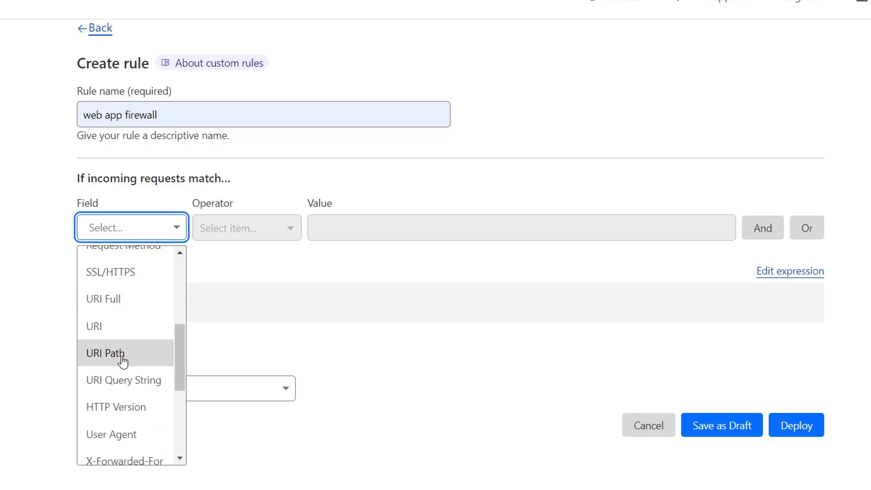
pyautogui.click(122, 359)
pyautogui.click(113, 17)
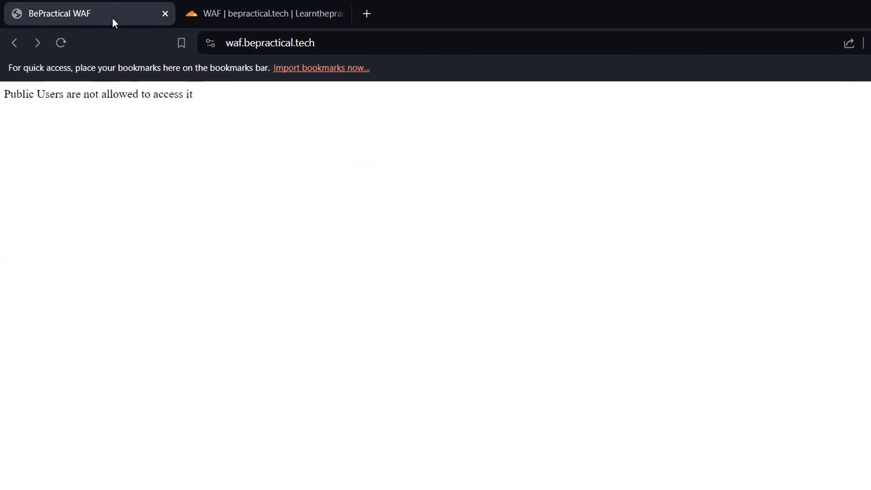
# - Load the waf.bepractical.tech/Secret.txt path in the site tab, then return to the rule form
pyautogui.click(401, 45)
pyautogui.write('//')
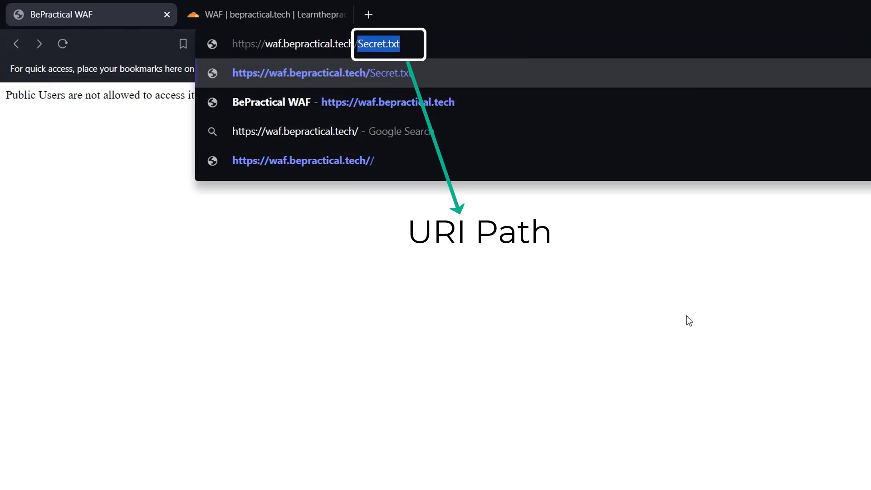
pyautogui.press('Return')
pyautogui.click(304, 15)
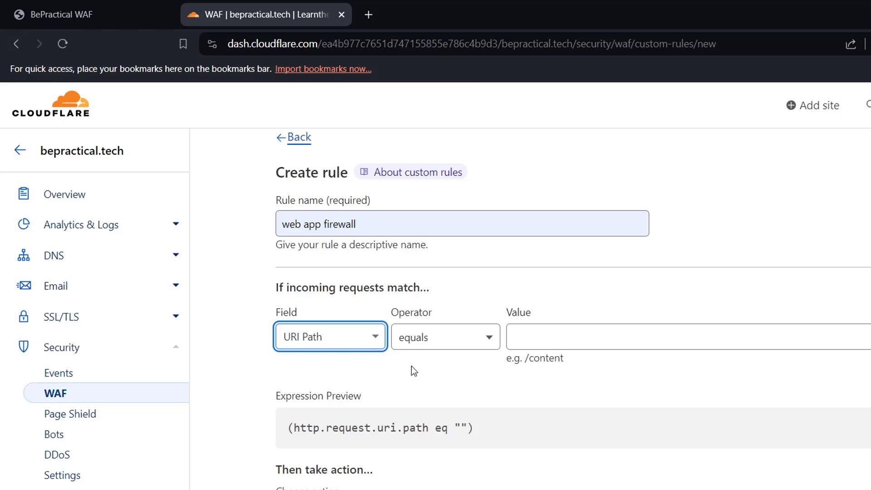
# - Match URI Path equals /secret.txt, set the action to Block, and deploy the rule
pyautogui.click(560, 345)
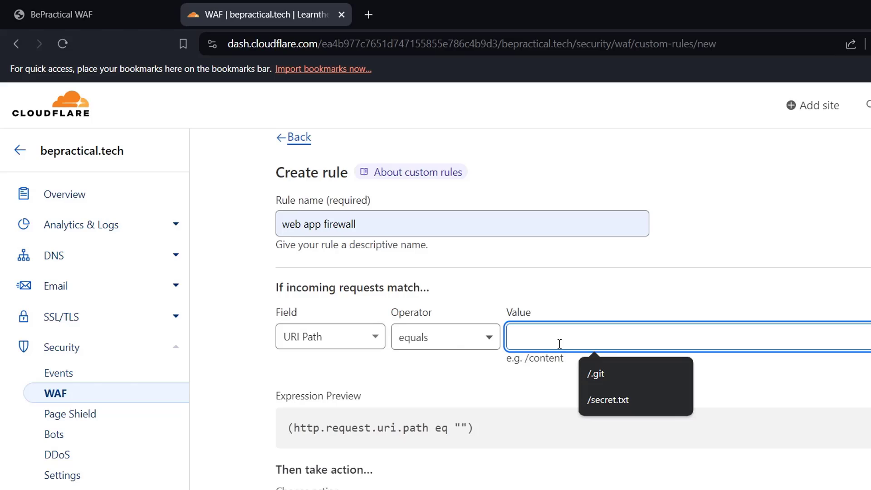
pyautogui.press('Down')
pyautogui.press('Down')
pyautogui.press('Return')
pyautogui.click(471, 386)
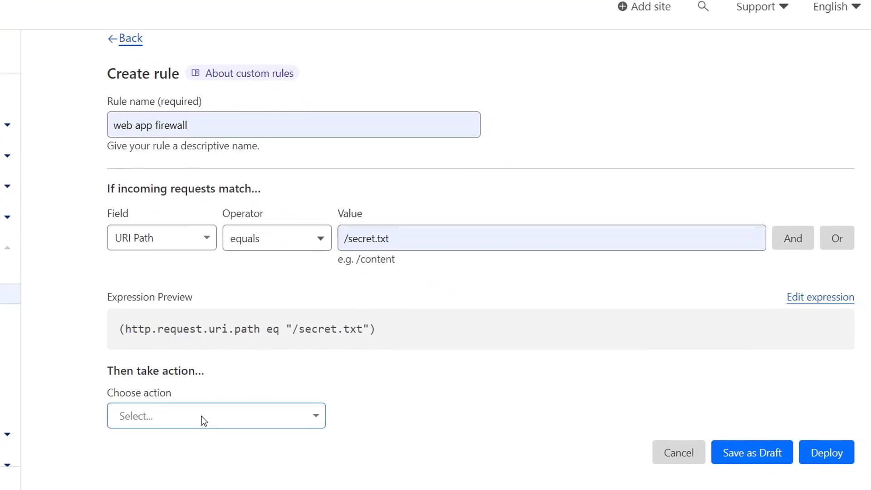
pyautogui.click(202, 416)
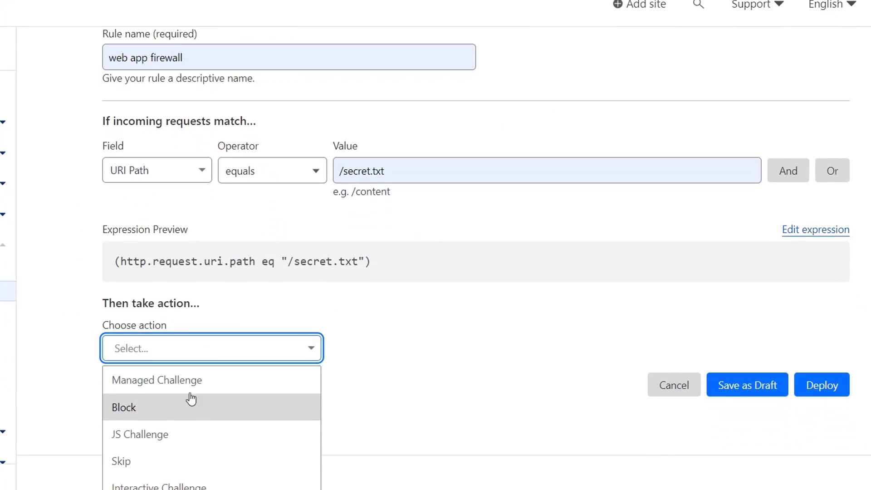
pyautogui.click(144, 406)
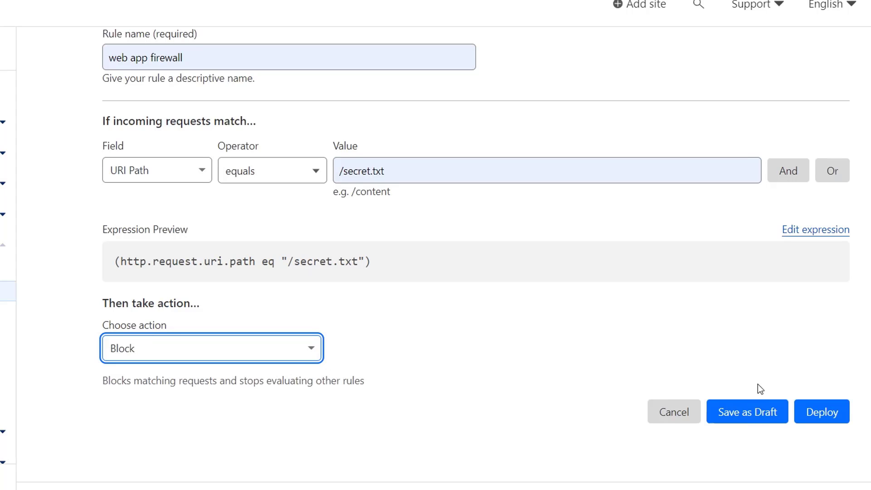
pyautogui.click(817, 415)
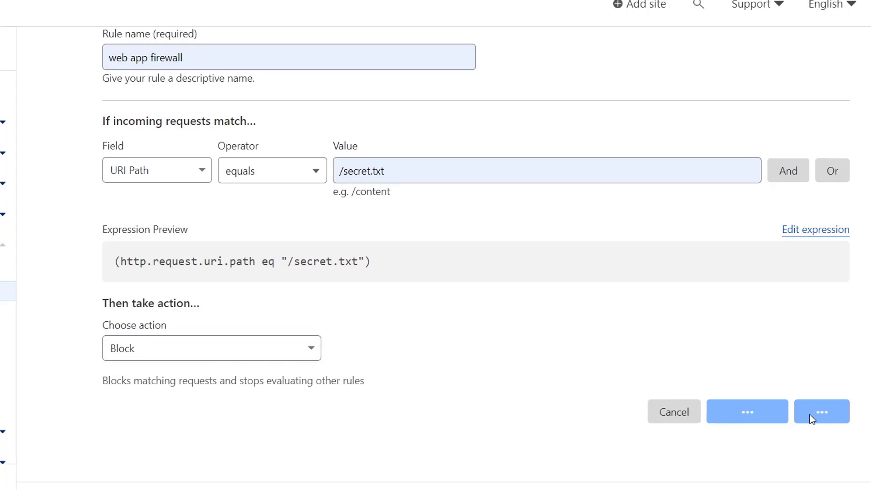
pyautogui.scroll(-5, 708, 370)
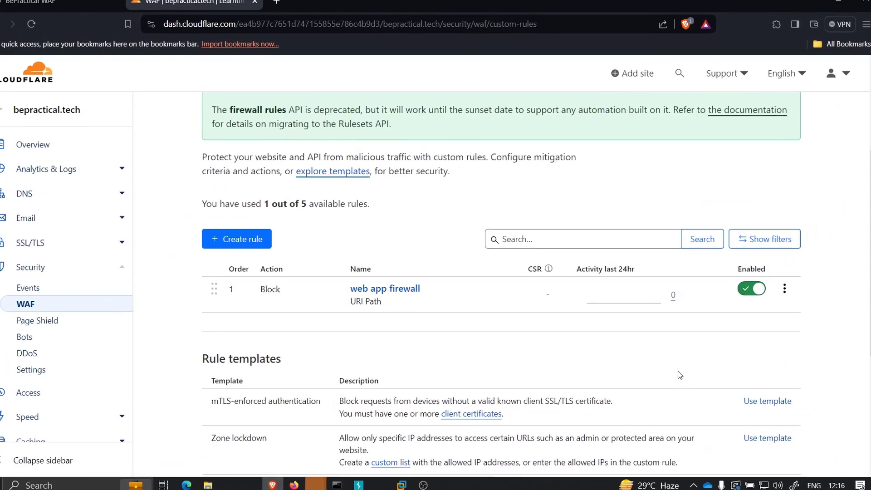
# - Reload waf.bepractical.tech/Secret.txt in the site tab to test the block
pyautogui.click(43, 6)
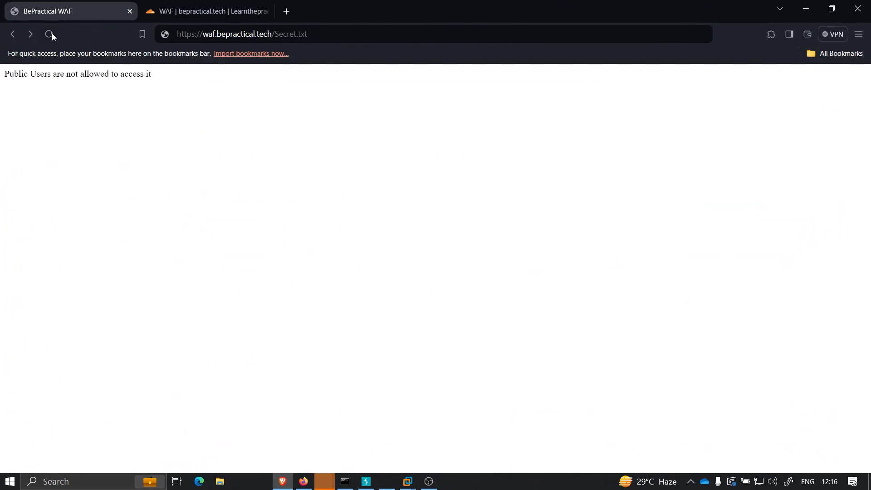
pyautogui.click(278, 35)
pyautogui.doubleClick(280, 34)
pyautogui.press('End')
pyautogui.press('Return')
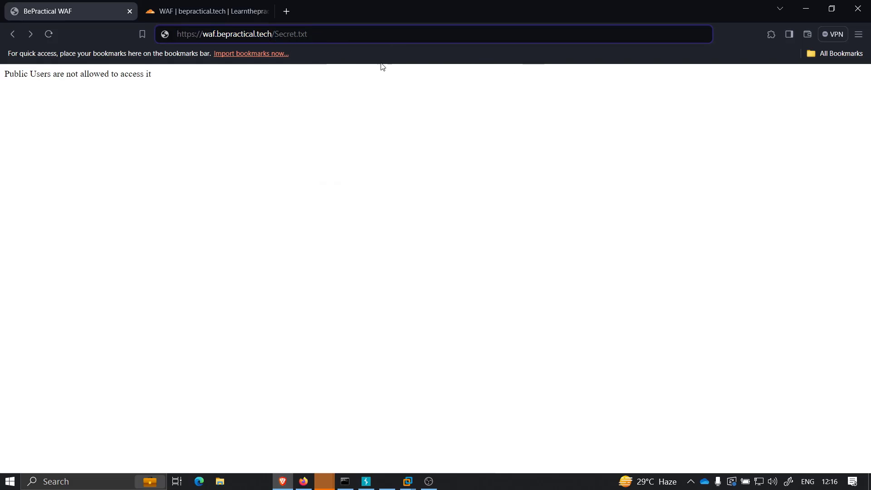
# - Open waf.bepractical.tech/secret.txt in a maximized Microsoft Edge window
pyautogui.click(199, 481)
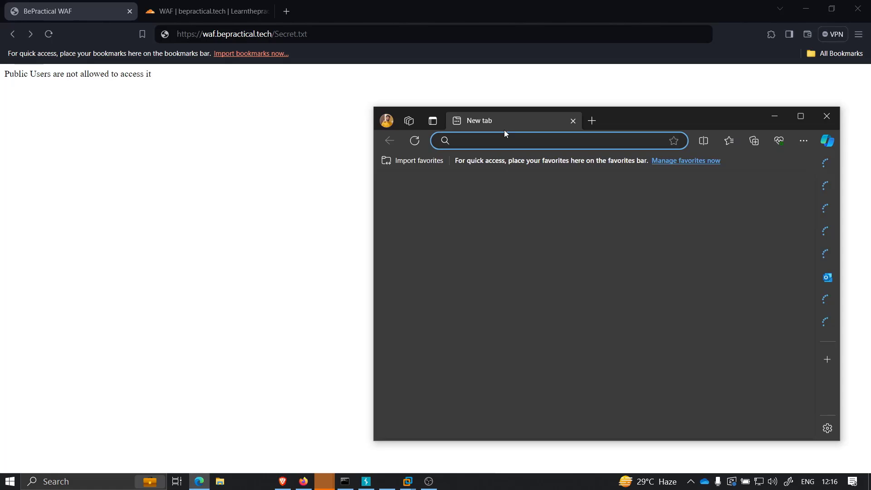
pyautogui.click(800, 117)
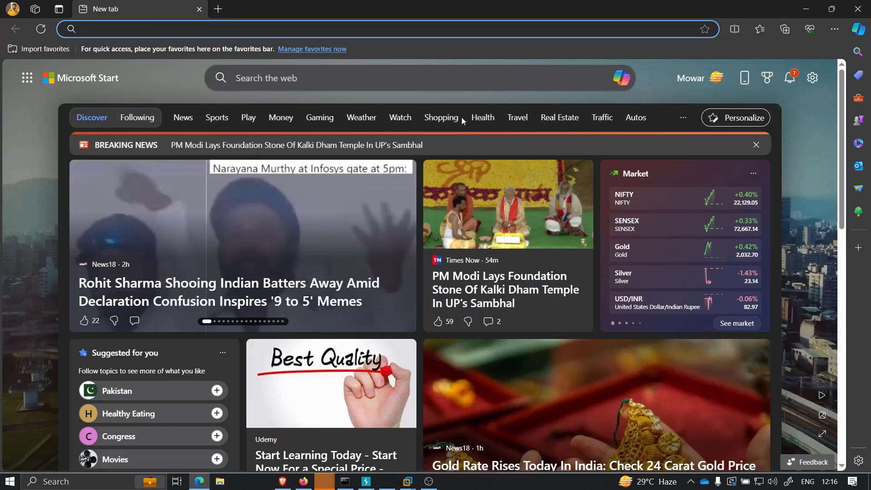
pyautogui.write('waf.b')
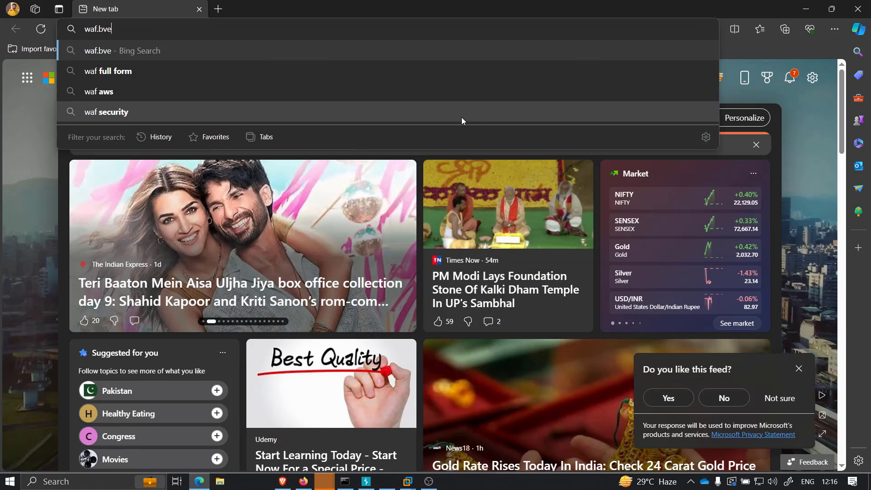
pyautogui.write('epractical.te h')
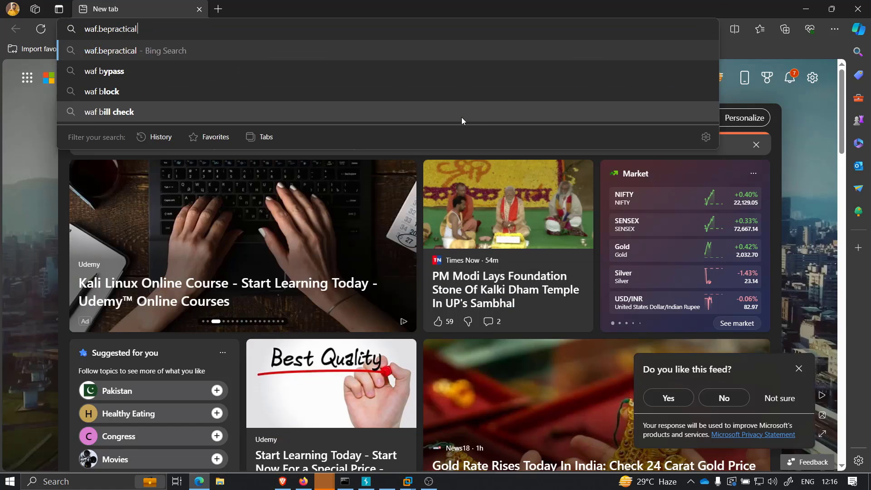
pyautogui.press('BackSpace')
pyautogui.press('BackSpace')
pyautogui.write('ch/s')
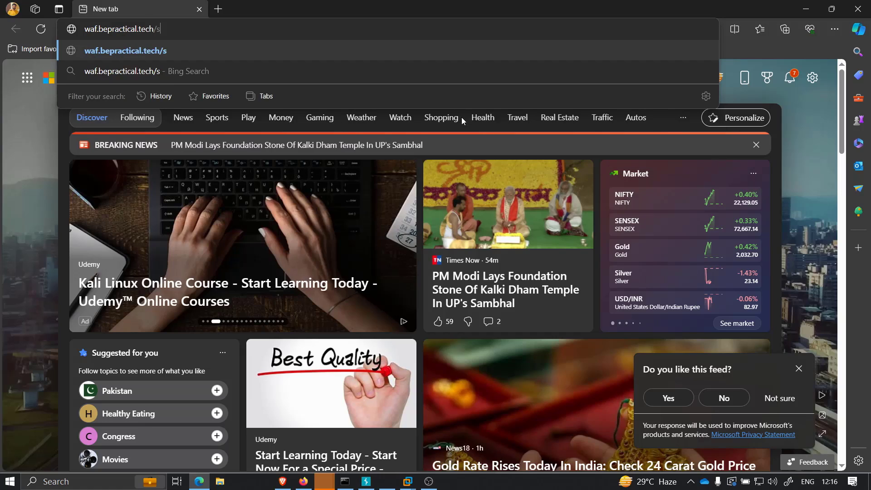
pyautogui.write('ecret.txt')
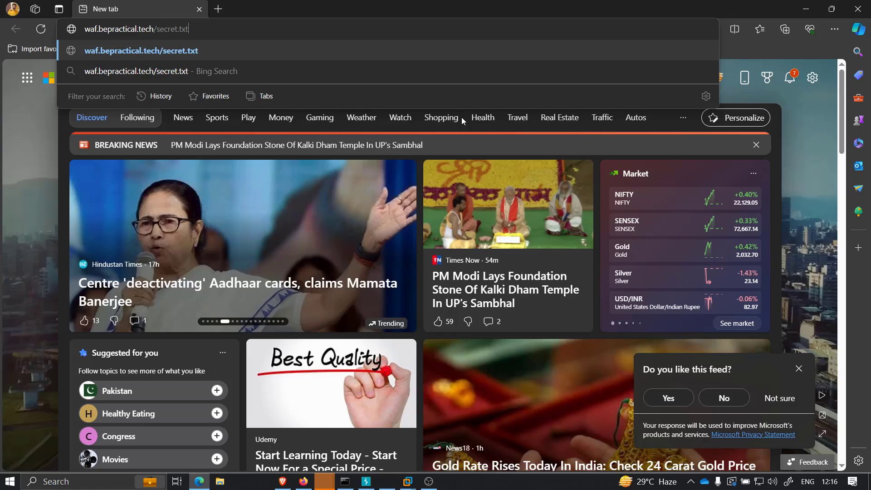
pyautogui.press('Return')
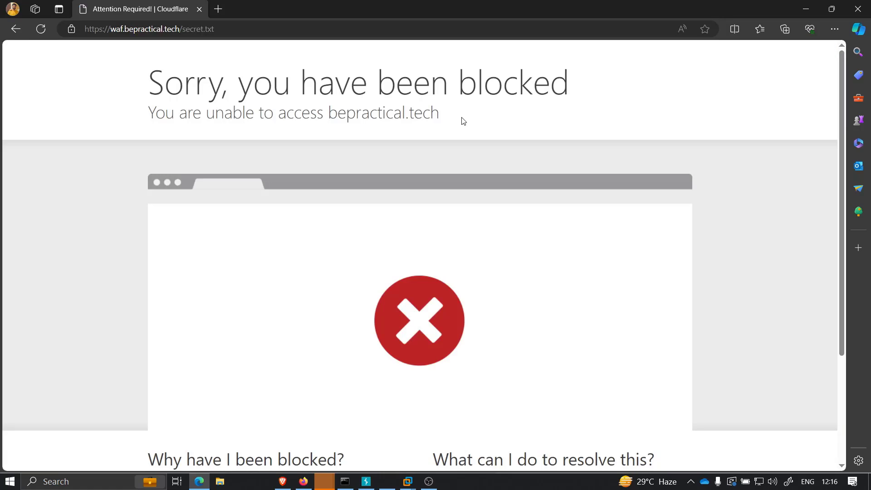
# - Read the block page's heading and security-service explanation, then return to Brave
pyautogui.moveTo(149, 86); pyautogui.dragTo(594, 88)
pyautogui.click(602, 106)
pyautogui.scroll(-3, 323, 173)
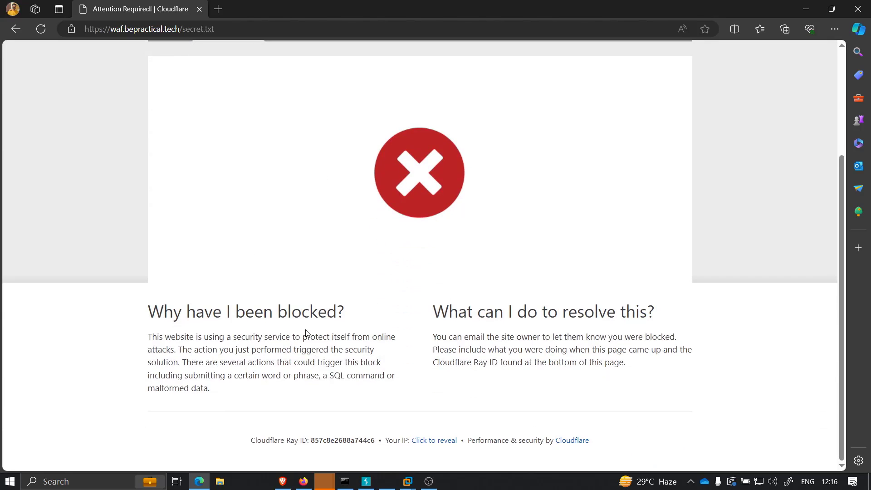
pyautogui.moveTo(186, 336); pyautogui.dragTo(268, 338)
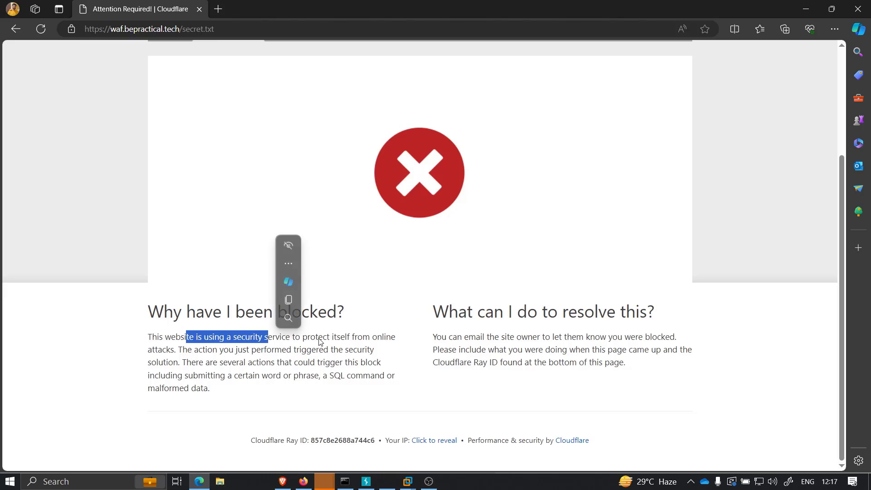
pyautogui.click(245, 366)
pyautogui.click(284, 480)
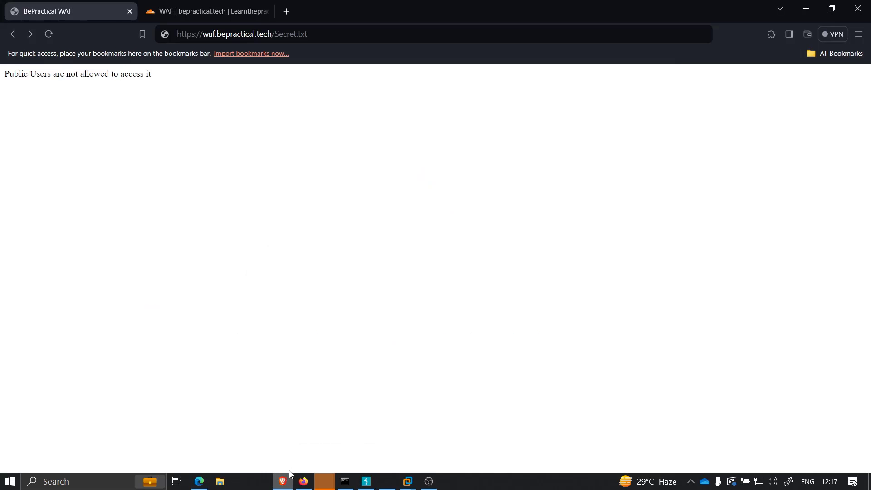
# - Review the enabled 'web app firewall' Block rule in the WAF custom rules list
pyautogui.click(189, 13)
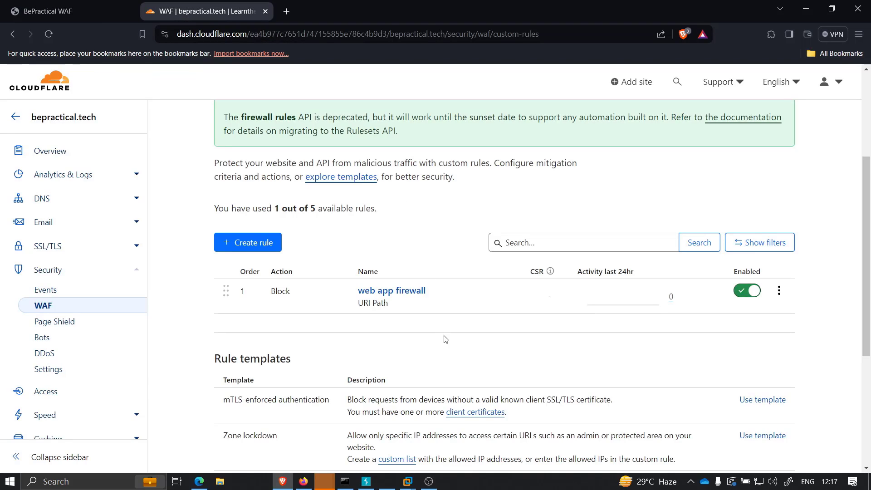
pyautogui.scroll(-3, 446, 340)
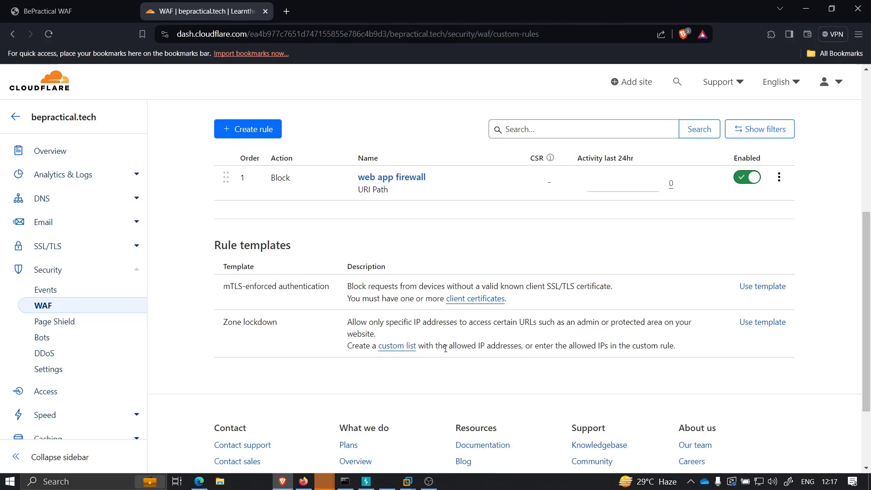
pyautogui.scroll(1, 541, 311)
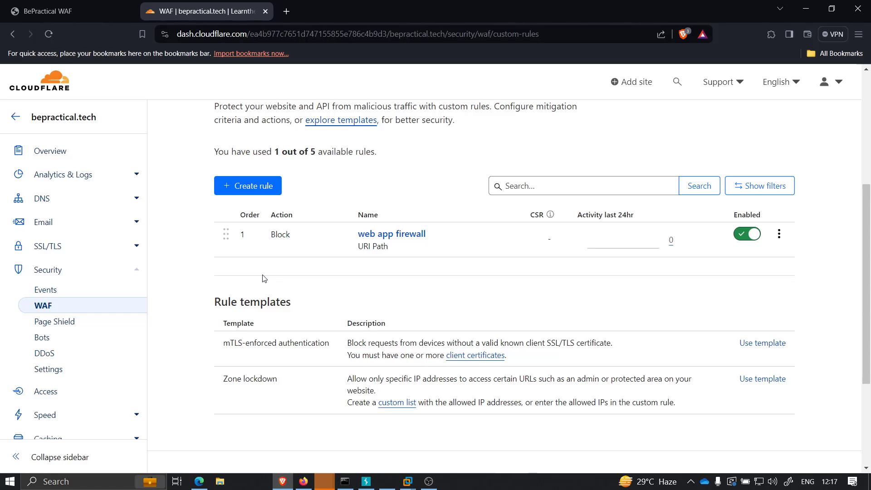
pyautogui.click(199, 481)
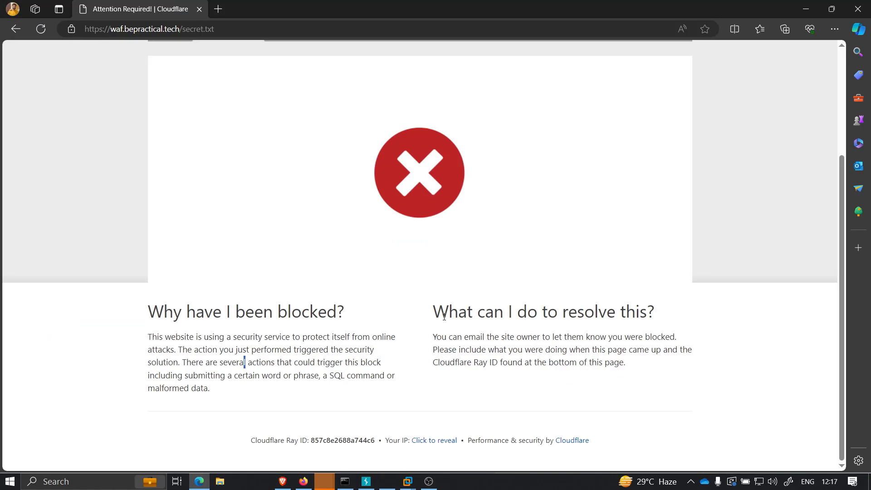
pyautogui.scroll(3, 448, 313)
pyautogui.click(806, 10)
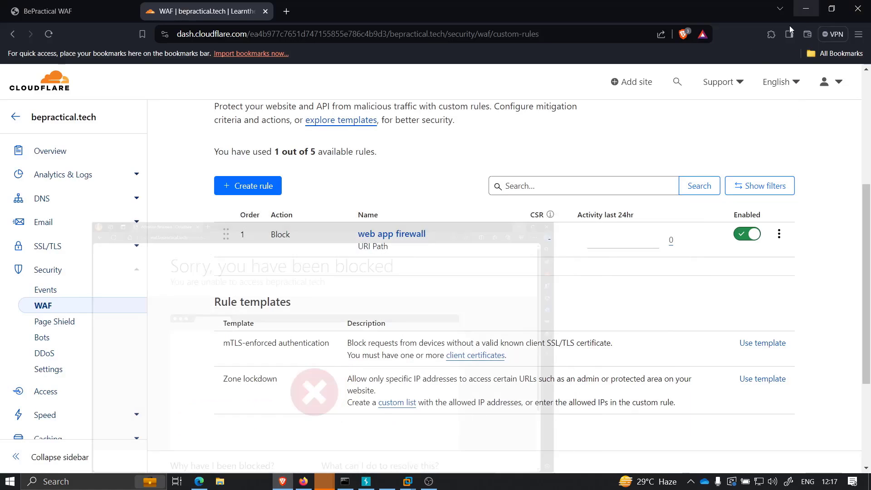
# - Reload waf.bepractical.tech/secret.txt in Edge to confirm it is still blocked
pyautogui.scroll(5, 447, 220)
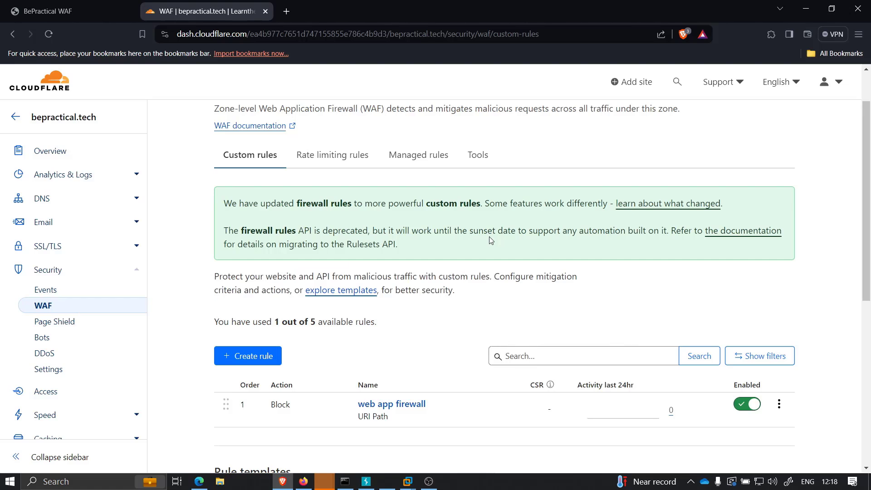
pyautogui.scroll(-4, 490, 240)
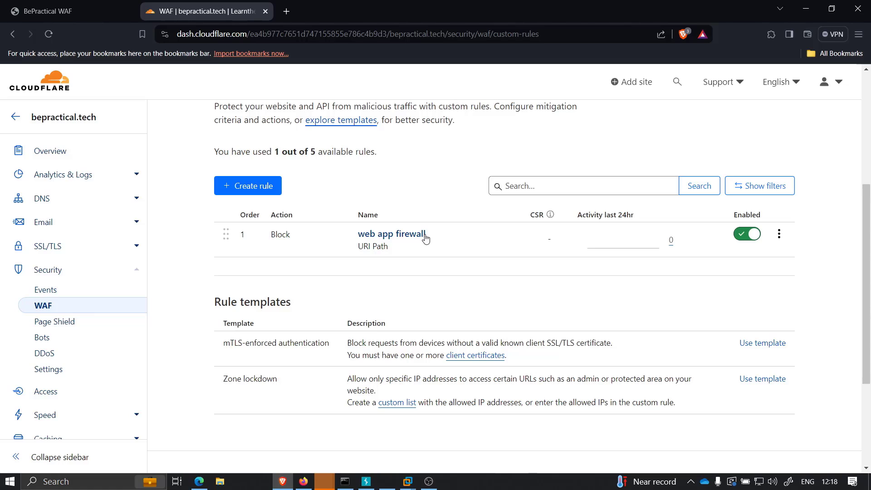
pyautogui.click(200, 475)
pyautogui.click(206, 25)
pyautogui.press('Return')
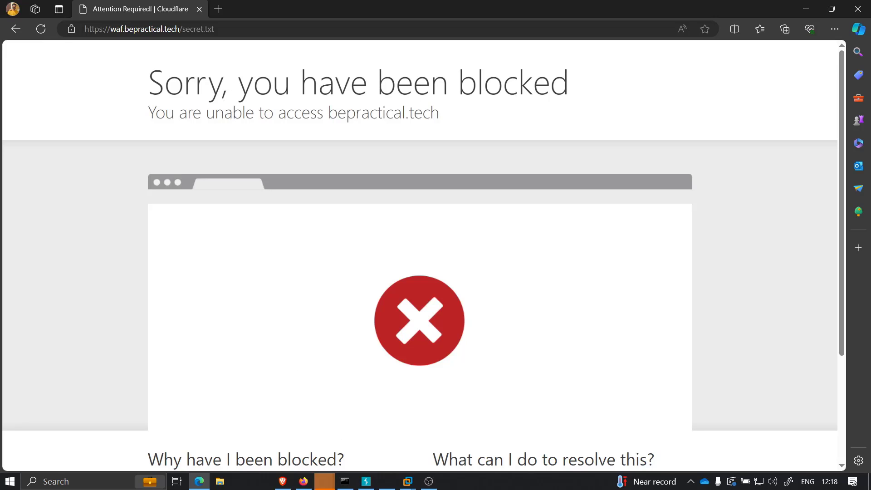
# - Turn on request interception in Burp Suite's Proxy > Intercept
pyautogui.click(304, 483)
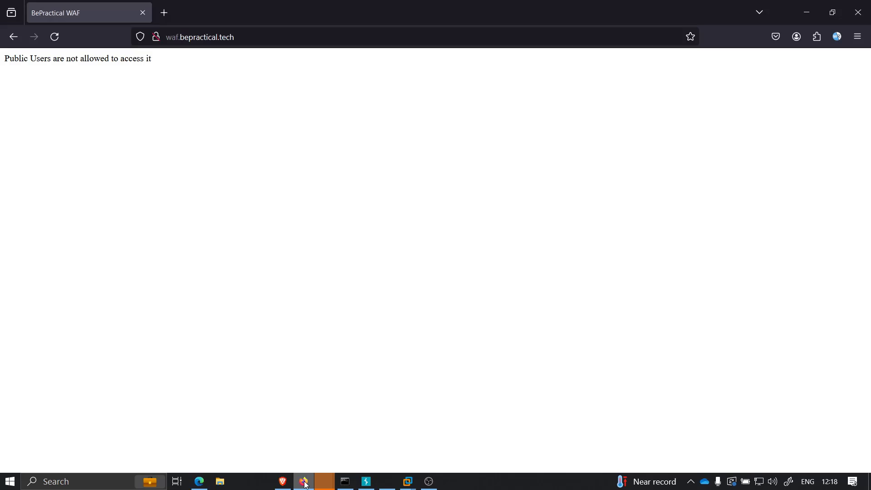
pyautogui.click(366, 485)
pyautogui.click(101, 26)
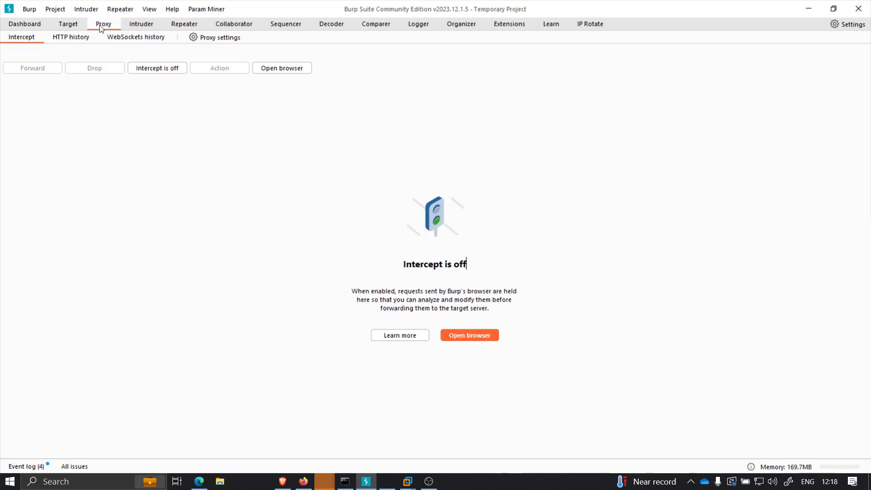
pyautogui.click(157, 71)
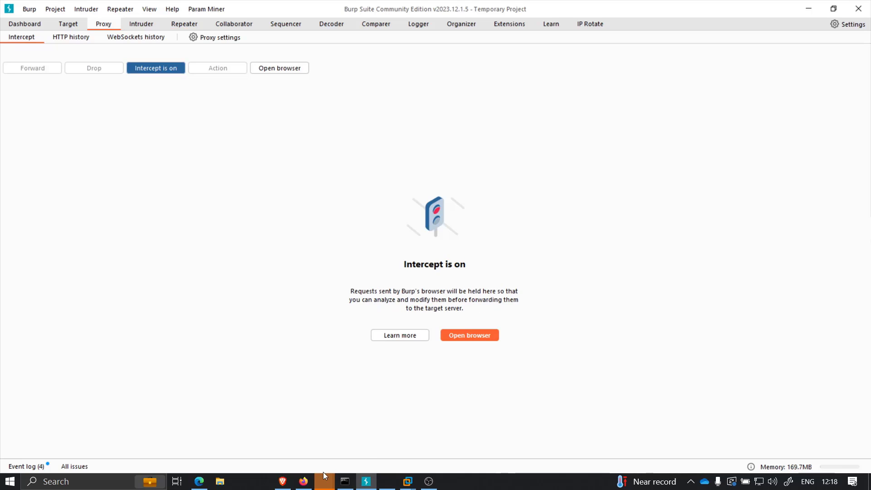
# - Reload waf.bepractical.tech in Firefox so Burp captures its GET request
pyautogui.click(304, 482)
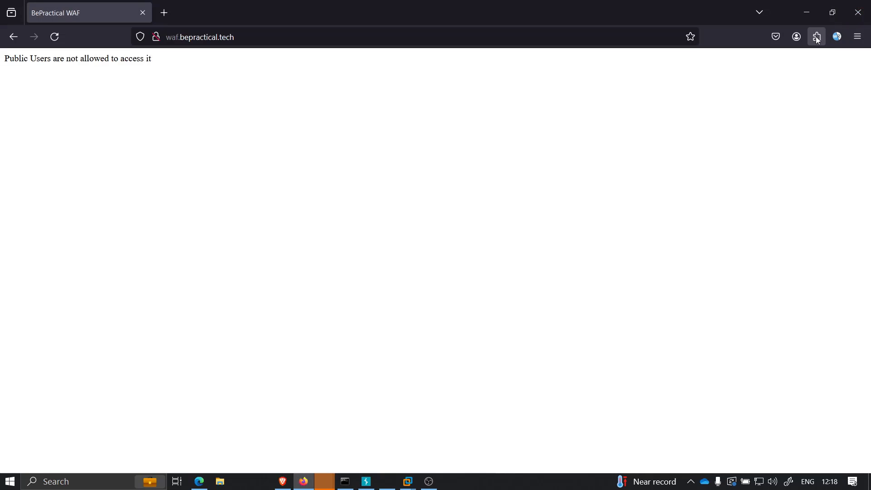
pyautogui.click(817, 39)
pyautogui.click(818, 38)
pyautogui.click(55, 37)
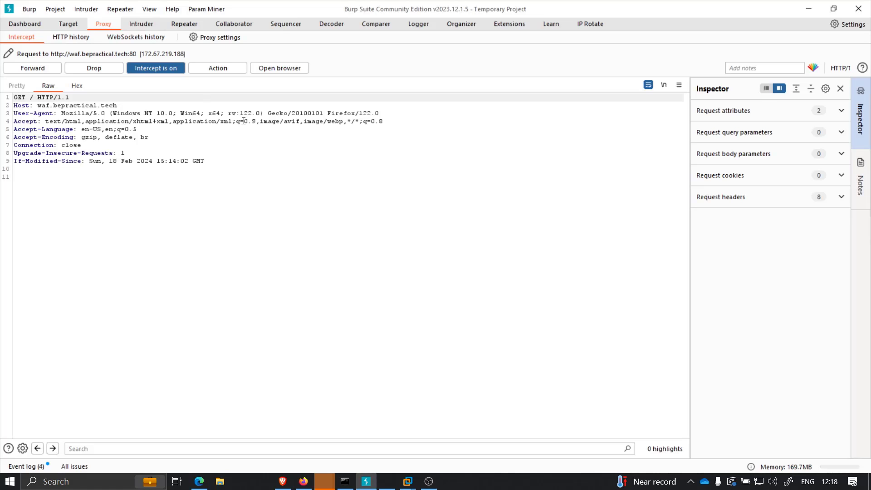
# - Send the captured GET / request to Repeater, turn interception off, and send it
pyautogui.rightClick(59, 101)
pyautogui.click(103, 142)
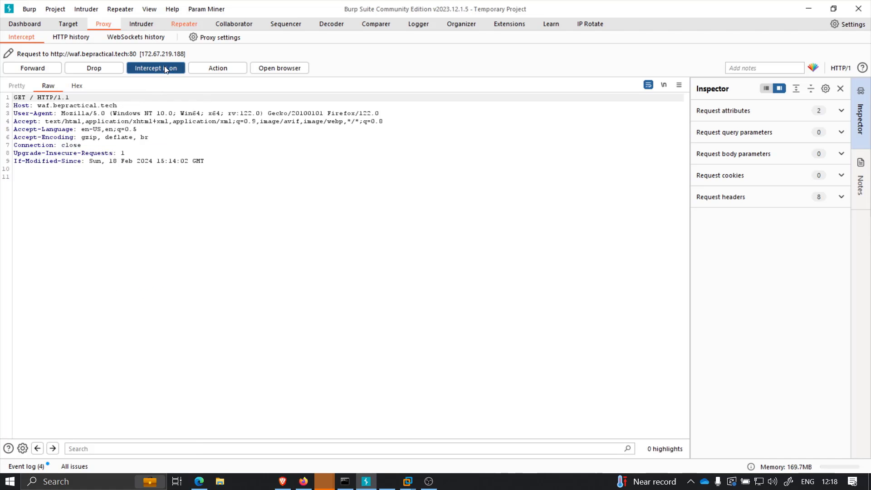
pyautogui.click(164, 66)
pyautogui.click(185, 24)
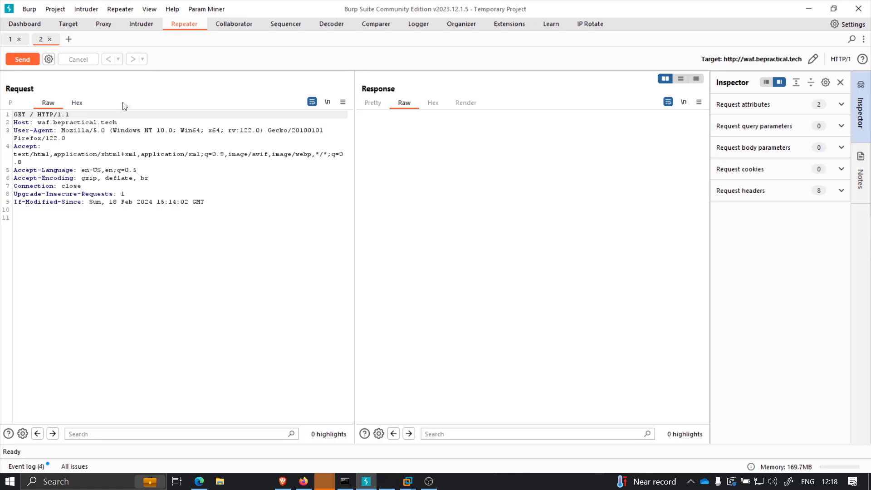
pyautogui.click(23, 59)
# - Remove the If-Modified-Since header and resend the request
pyautogui.moveTo(207, 201); pyautogui.dragTo(17, 204)
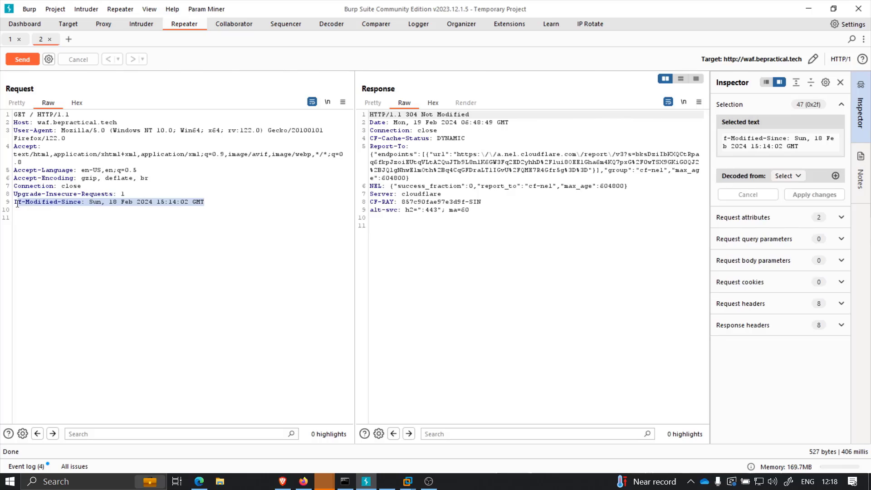
pyautogui.press('BackSpace')
pyautogui.press('BackSpace')
pyautogui.press('BackSpace')
pyautogui.click(21, 59)
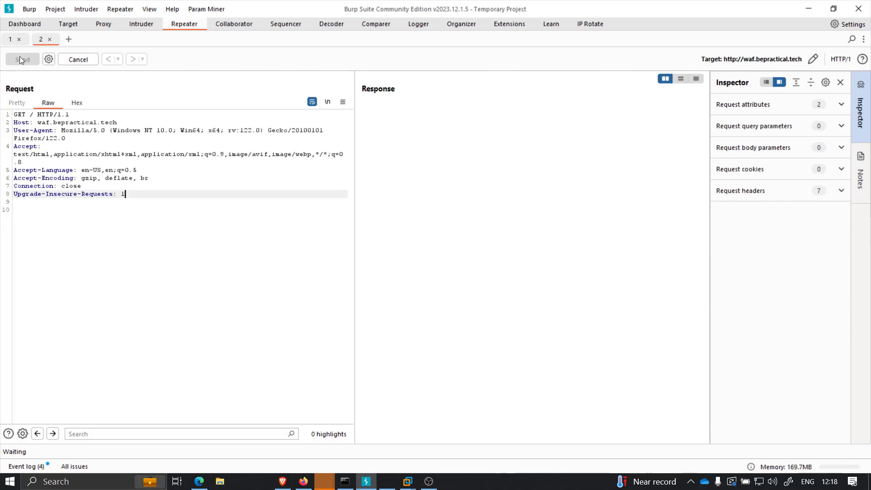
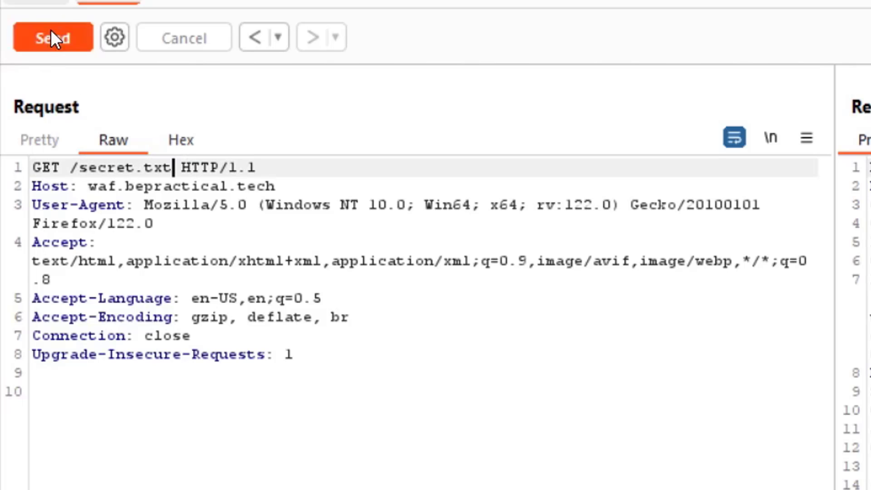
# - Send GET /secret.txt to waf.bepractical.tech in Repeater, getting Cloudflare's 403 Forbidden
pyautogui.click(51, 30)
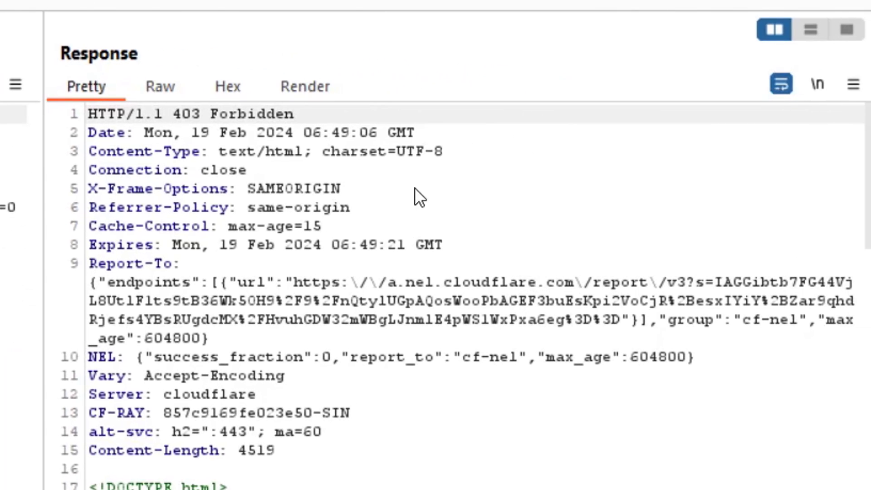
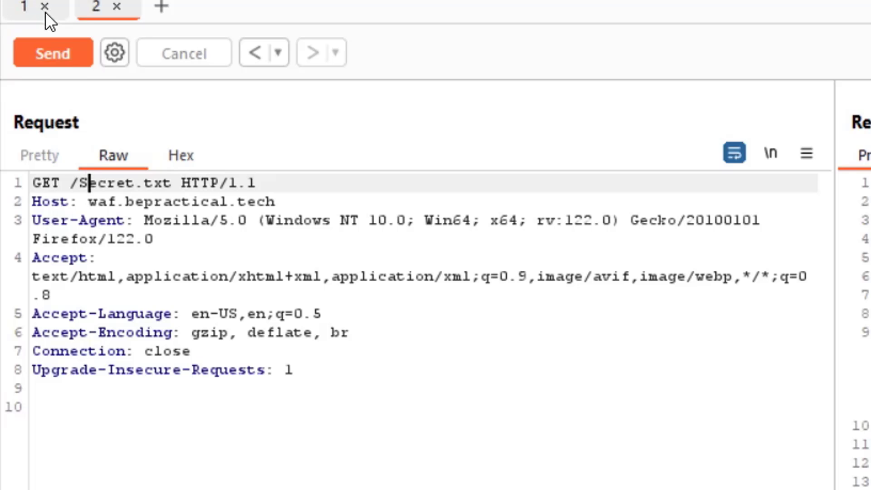
# - Send the Repeater GET /Secret.txt request and view the 200 OK response body containing the database credential
pyautogui.click(46, 51)
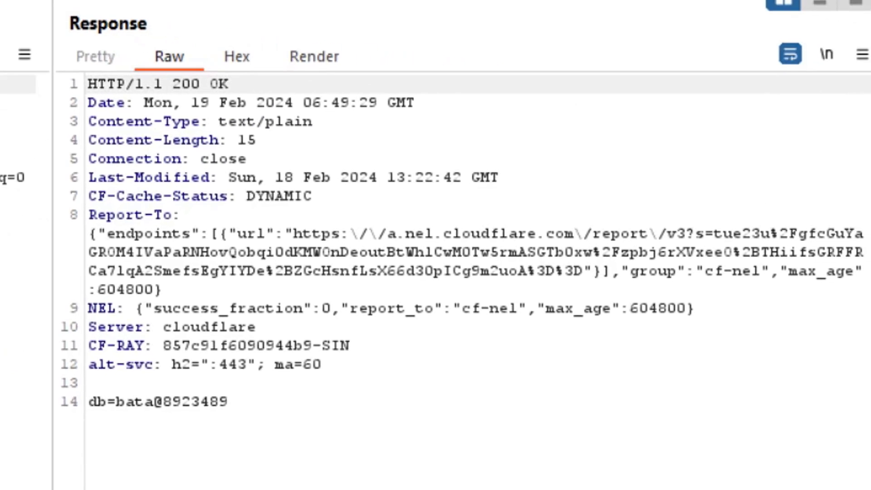
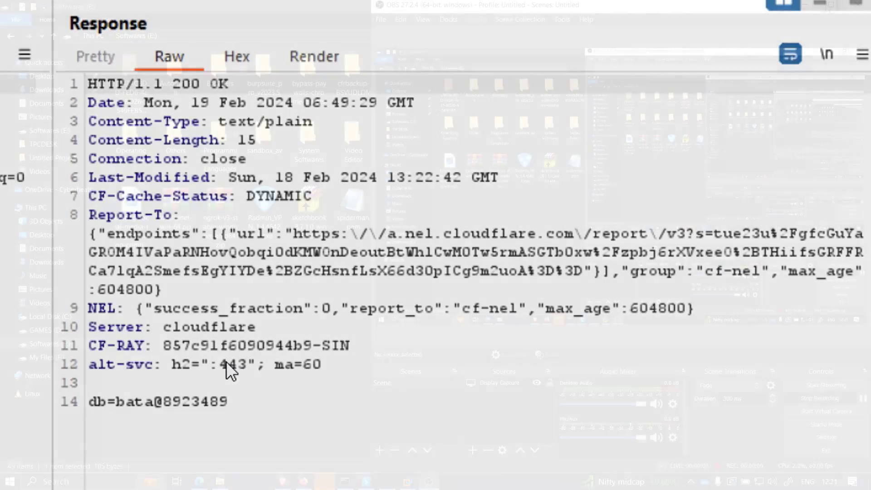
# - Connect to the EC2 Windows server using windows-bepractical-waf (1).rdp and check its log console
pyautogui.click(740, 304)
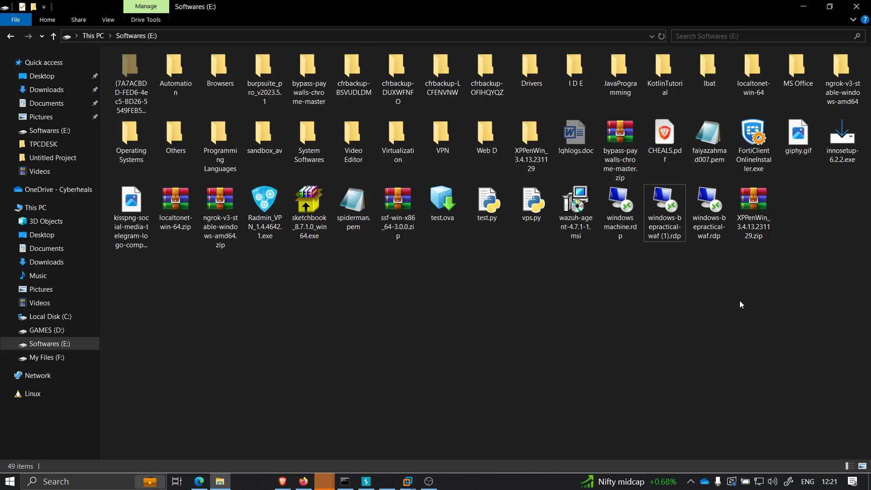
pyautogui.doubleClick(654, 237)
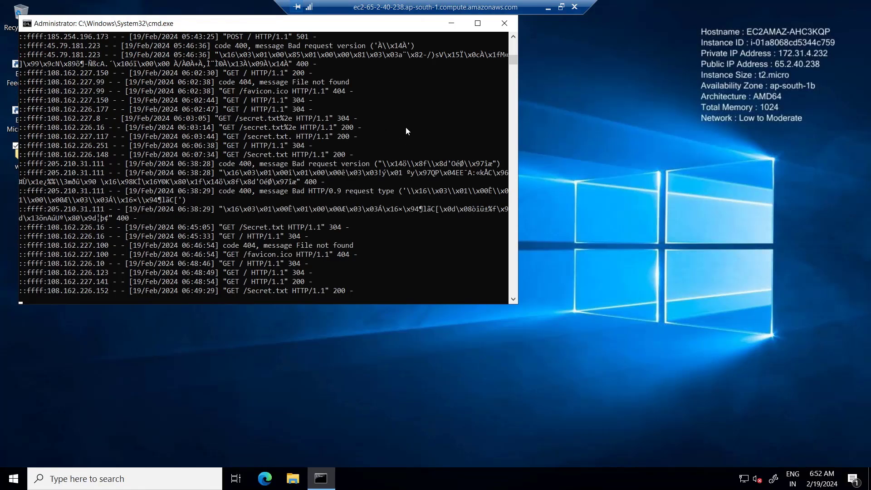
pyautogui.click(406, 127)
pyautogui.scroll(8, 403, 207)
pyautogui.scroll(3, 310, 100)
pyautogui.scroll(-3, 454, 159)
# - Move the server's log console to the centre of the remote desktop
pyautogui.click(539, 180)
pyautogui.moveTo(230, 29); pyautogui.dragTo(414, 102)
pyautogui.click(26, 157)
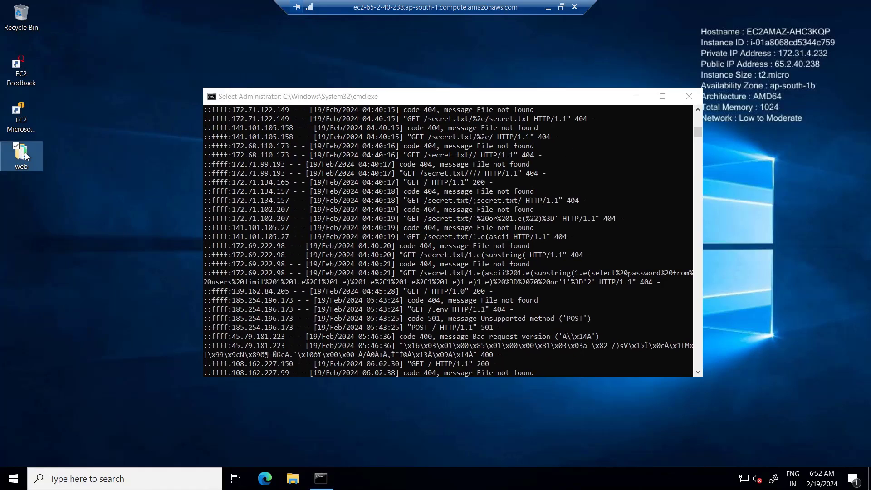
# - Open the secret file from the desktop web folder in Notepad, view its credential line, then close it
pyautogui.doubleClick(26, 157)
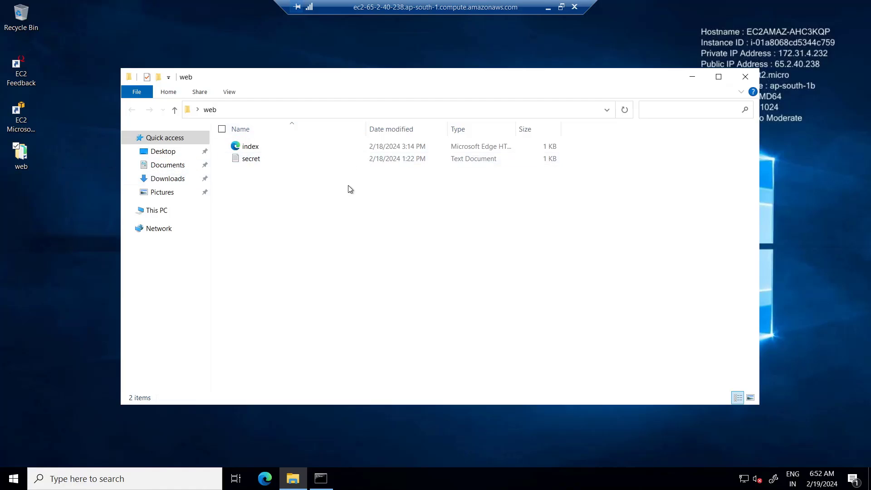
pyautogui.doubleClick(271, 160)
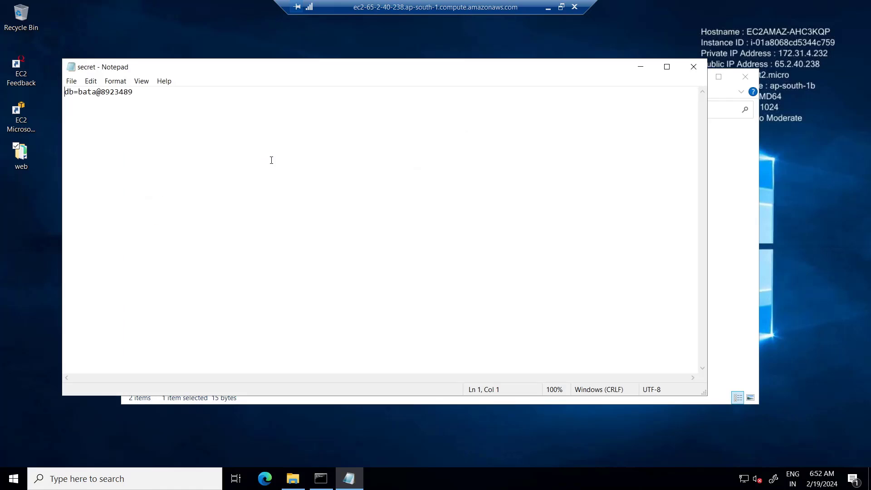
pyautogui.moveTo(133, 92); pyautogui.dragTo(83, 93)
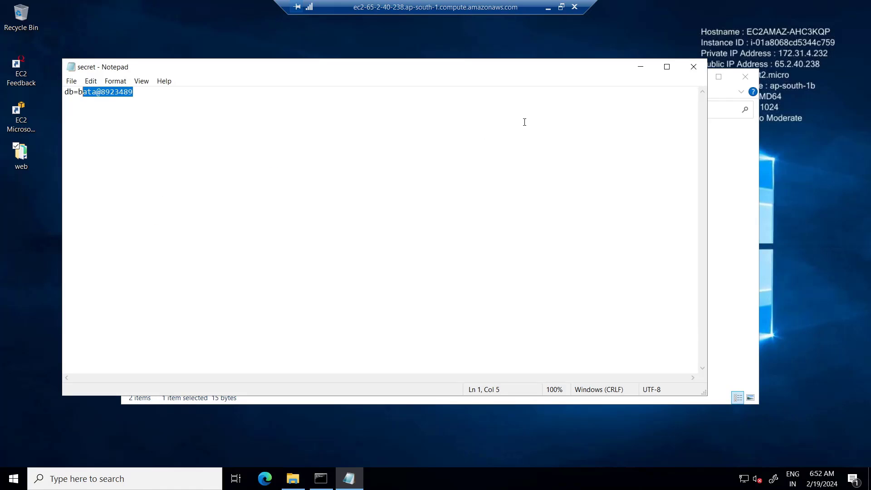
pyautogui.click(695, 66)
pyautogui.click(616, 198)
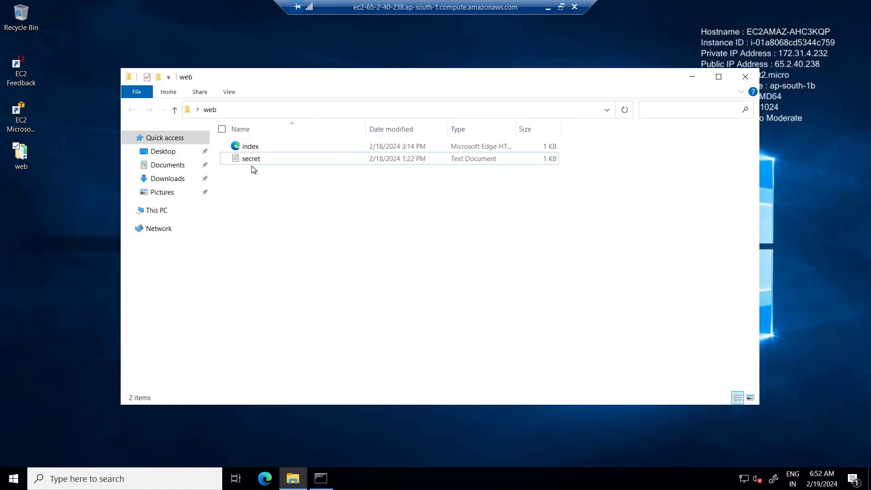
# - Launch cmd from the web folder's address bar and run 'notepad secret.txt'
pyautogui.click(278, 108)
pyautogui.write('cmd')
pyautogui.press('Return')
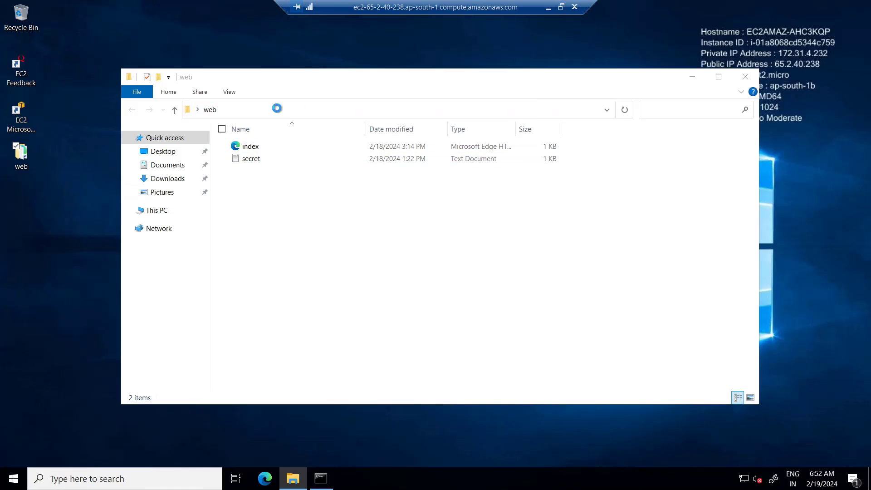
pyautogui.moveTo(189, 37); pyautogui.dragTo(528, 138)
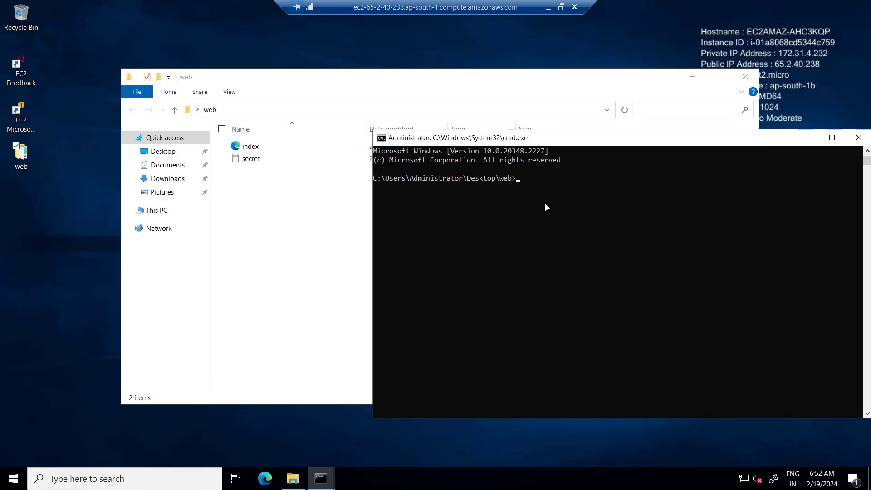
pyautogui.write('notepad secret.txt')
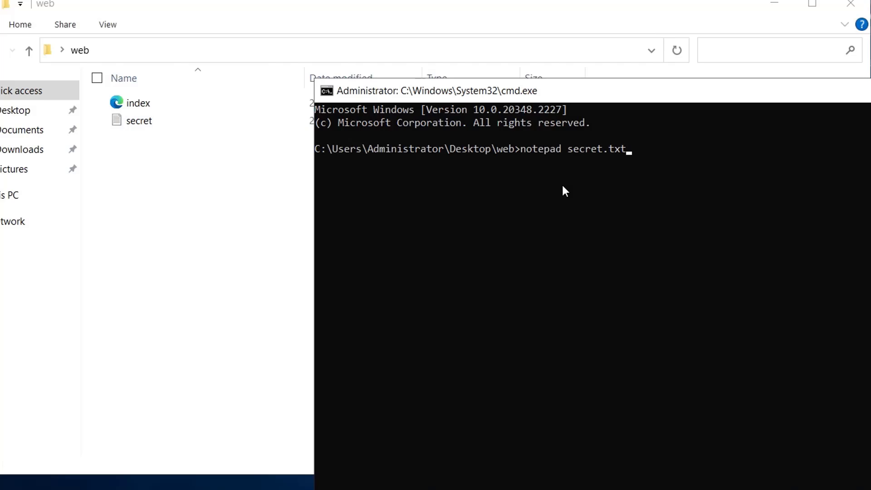
pyautogui.press('Return')
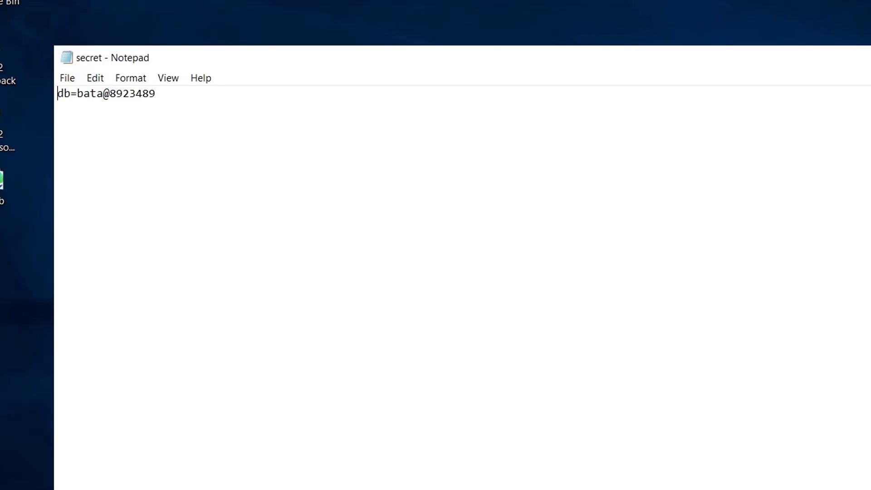
# - Edit the recalled command to 'notepad Secret.txt', run it to open the same file, then close Notepad
pyautogui.hotkey('alt', 'F4')
pyautogui.press('Up')
pyautogui.press('Left')
pyautogui.press('Left')
pyautogui.press('Left')
pyautogui.press('Left')
pyautogui.press('Left')
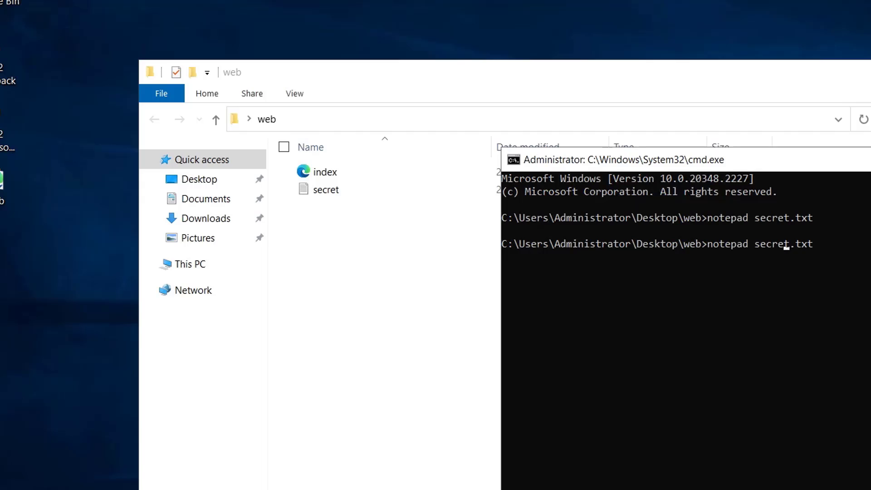
pyautogui.press('Left')
pyautogui.press('Left')
pyautogui.press('Left')
pyautogui.press('Left')
pyautogui.press('BackSpace')
pyautogui.write('S')
pyautogui.press('Return')
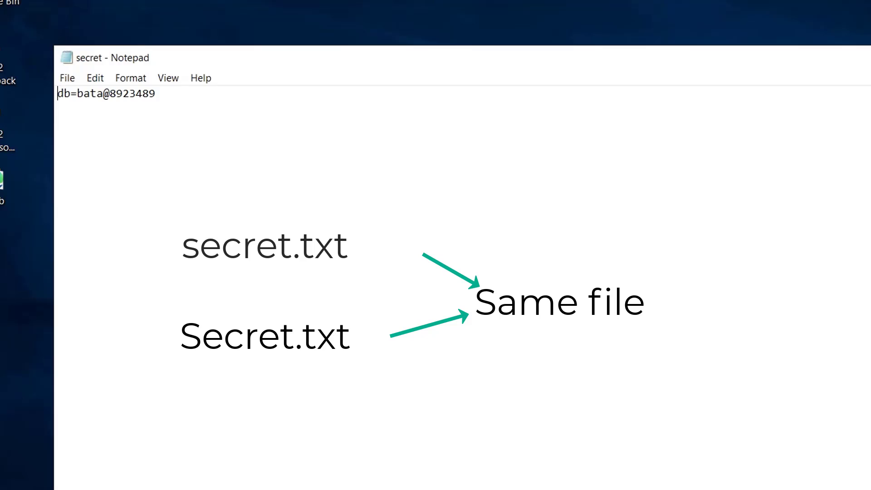
pyautogui.hotkey('alt', 'F4')
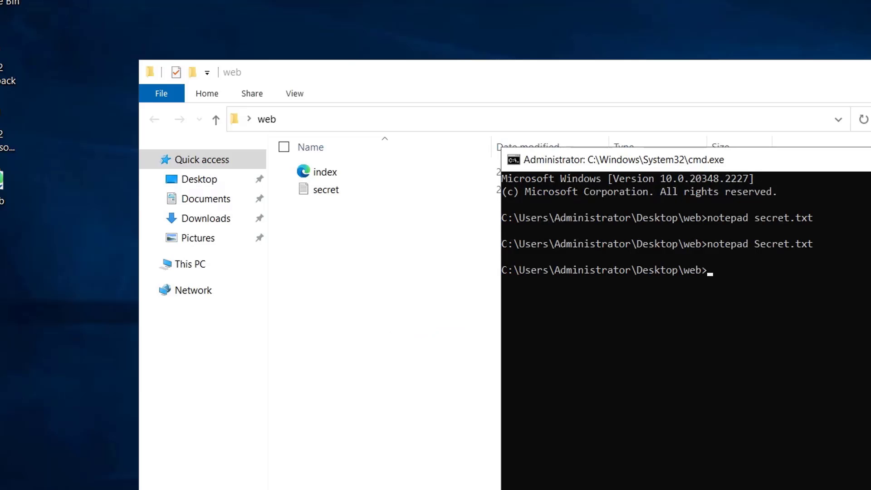
pyautogui.click(554, 266)
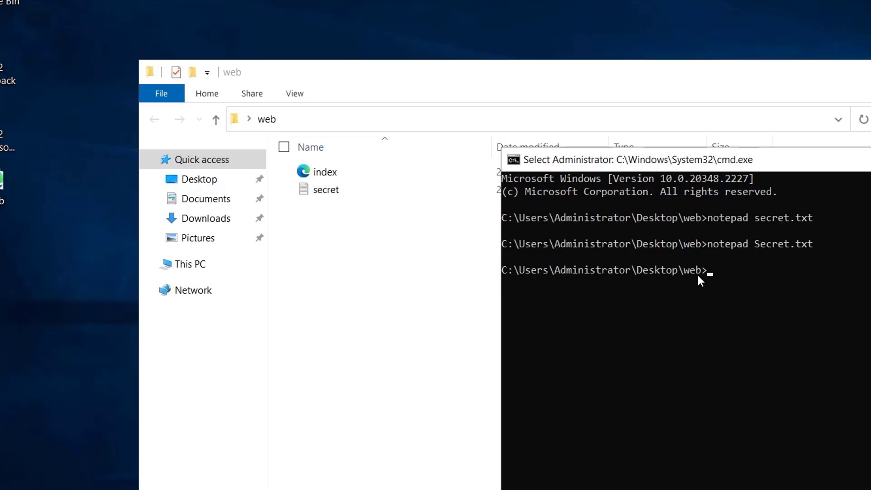
# - Create bat.txt with 'notepad bat.txt', type test into it, save and close
pyautogui.write('not')
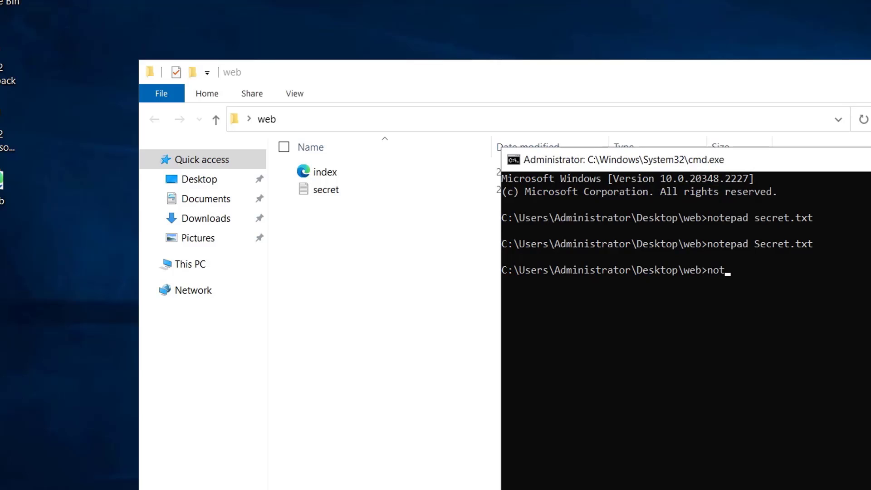
pyautogui.write('epad bat.txt')
pyautogui.press('Return')
pyautogui.press('Return')
pyautogui.write('test')
pyautogui.hotkey('ctrl', 's')
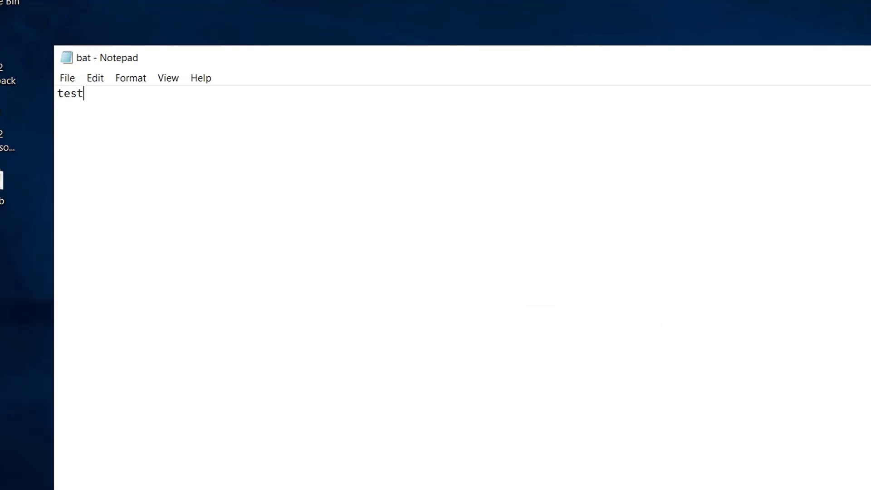
pyautogui.hotkey('alt', 'F4')
# - Run 'notepad Bat.txt' to open the same bat file, then close it
pyautogui.write('notepad Bat.txt')
pyautogui.press('BackSpace')
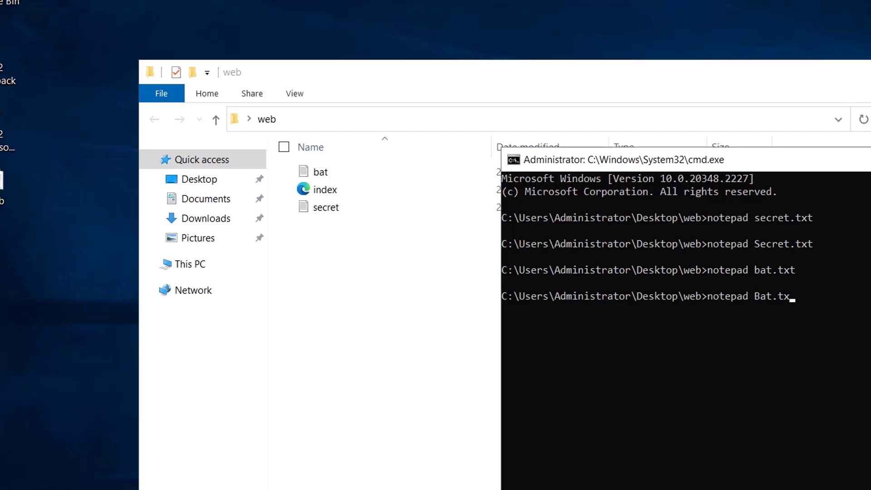
pyautogui.write('t')
pyautogui.press('Return')
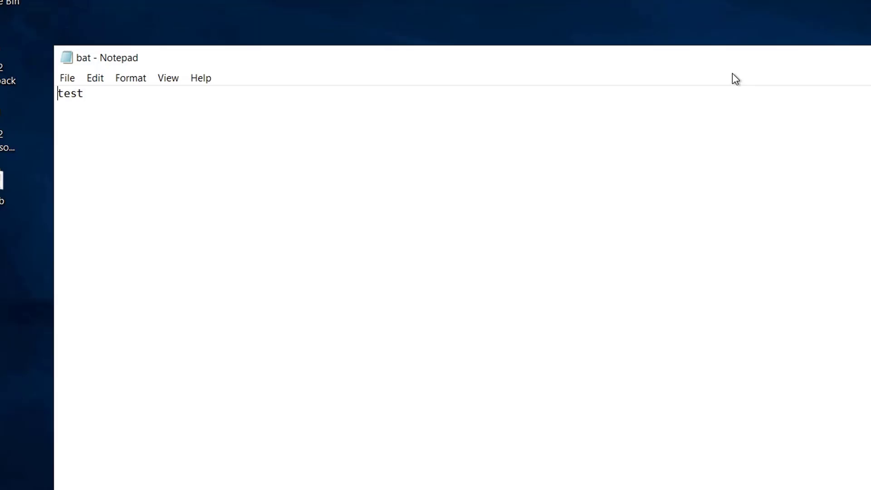
pyautogui.hotkey('alt', 'F4')
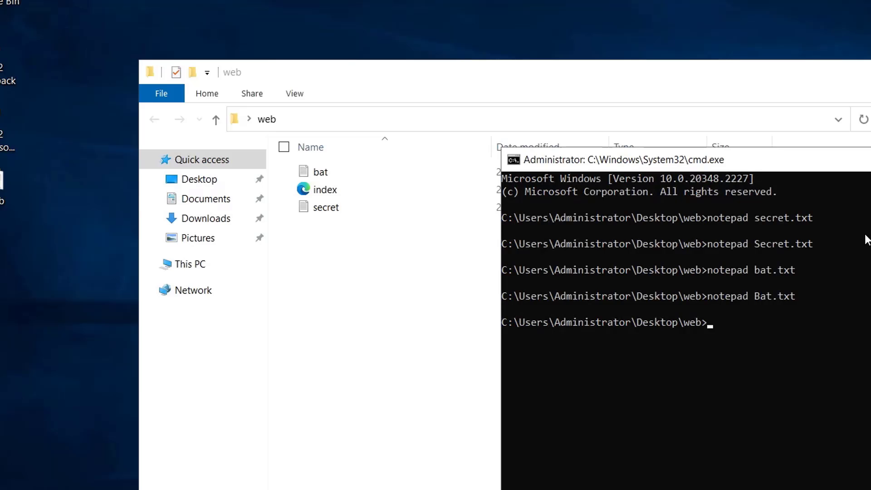
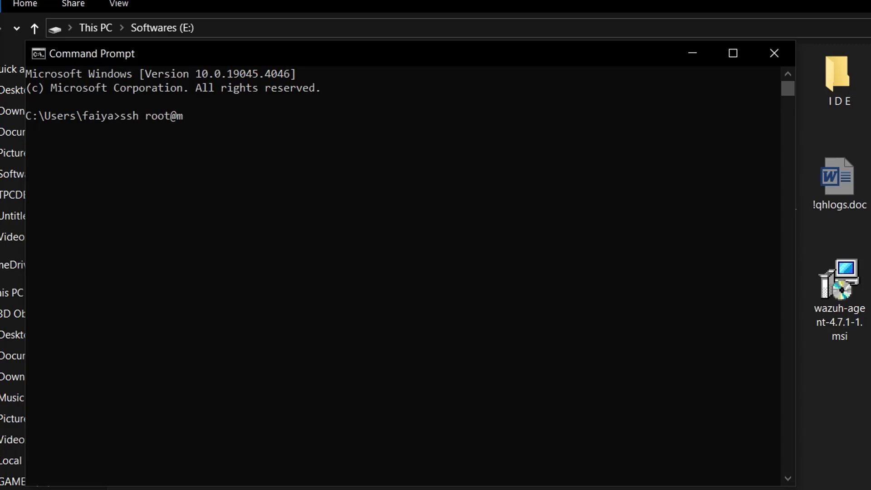
# - Log in over SSH as root@myvps with the account password, then clear the screen
pyautogui.write('yvps')
pyautogui.press('Return')
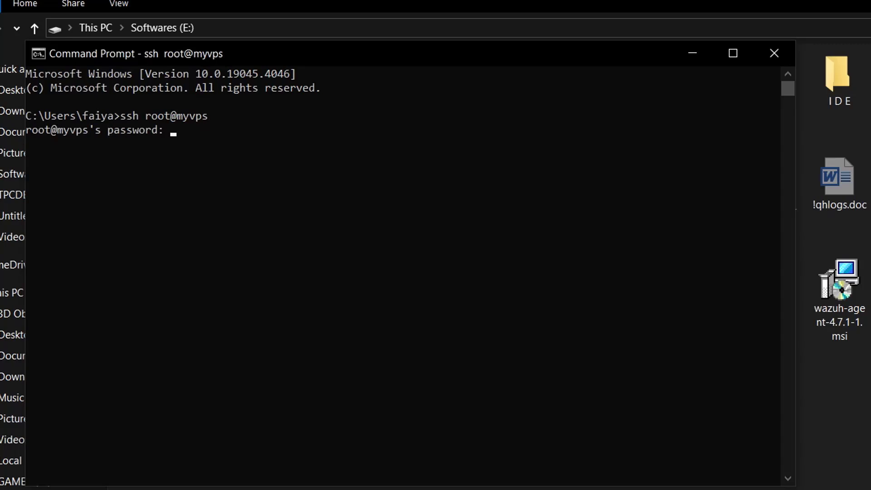
pyautogui.press('Return')
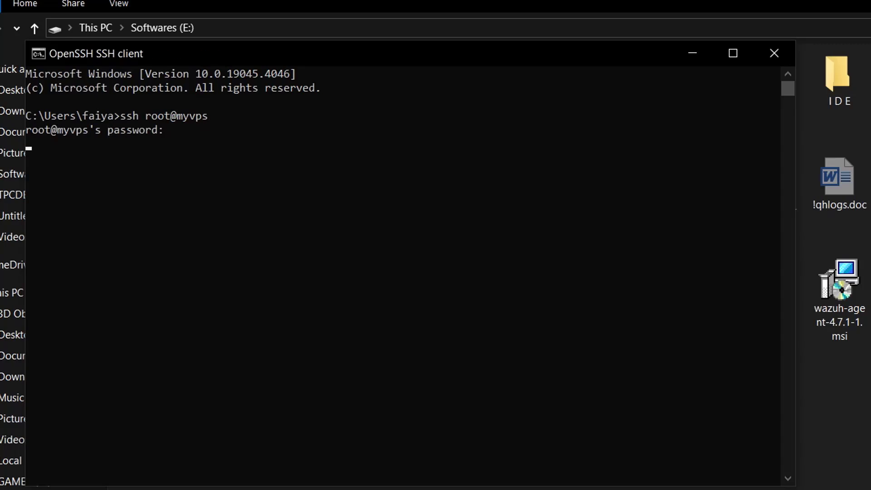
pyautogui.write('clear')
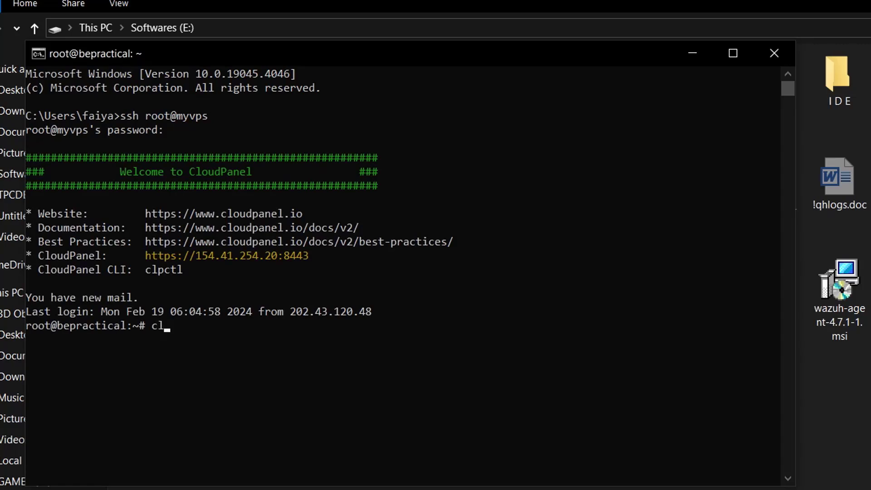
pyautogui.press('Return')
# - Create a batman folder, move into it with cd, and list its empty contents
pyautogui.write('mkdir')
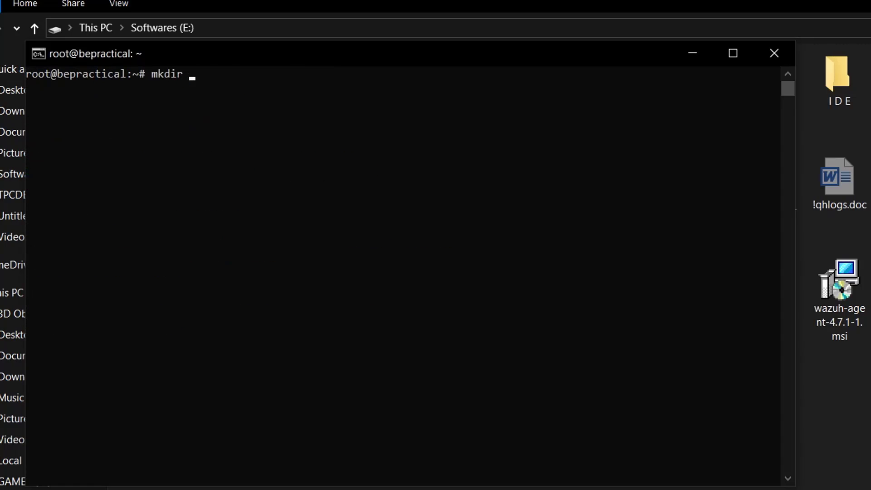
pyautogui.click(471, 223)
pyautogui.write('batman')
pyautogui.press('Return')
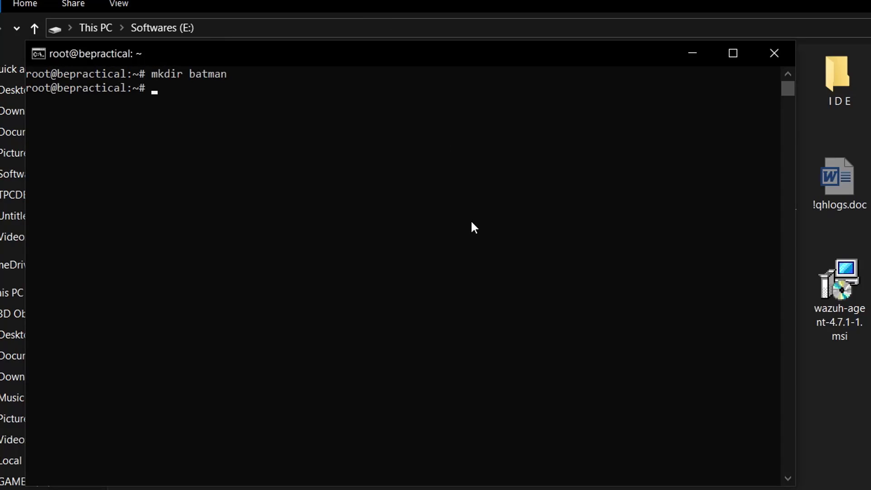
pyautogui.write('cd batman')
pyautogui.press('Return')
pyautogui.write('ls')
pyautogui.press('Return')
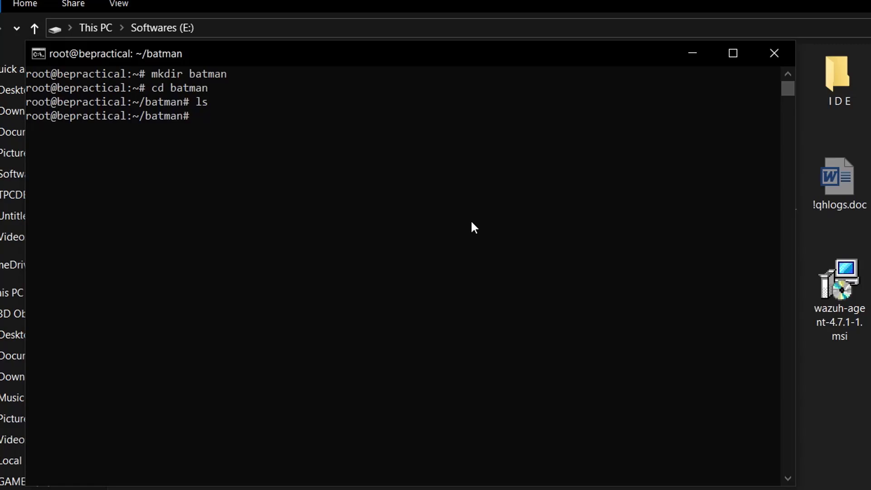
# - Create the files bat.txt and Bat.txt with touch, listing to confirm both exist
pyautogui.write('touch bat.txt')
pyautogui.press('BackSpace')
pyautogui.press('BackSpace')
pyautogui.press('BackSpace')
pyautogui.write('txt')
pyautogui.press('Return')
pyautogui.write('ls')
pyautogui.press('Return')
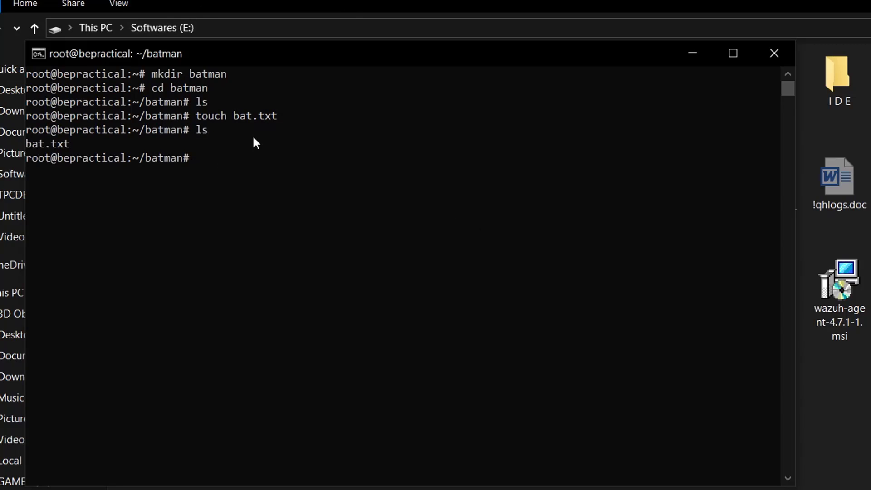
pyautogui.write('touch ')
pyautogui.write('Bat.tx')
pyautogui.write('t')
pyautogui.press('Return')
pyautogui.write('ls')
pyautogui.press('Return')
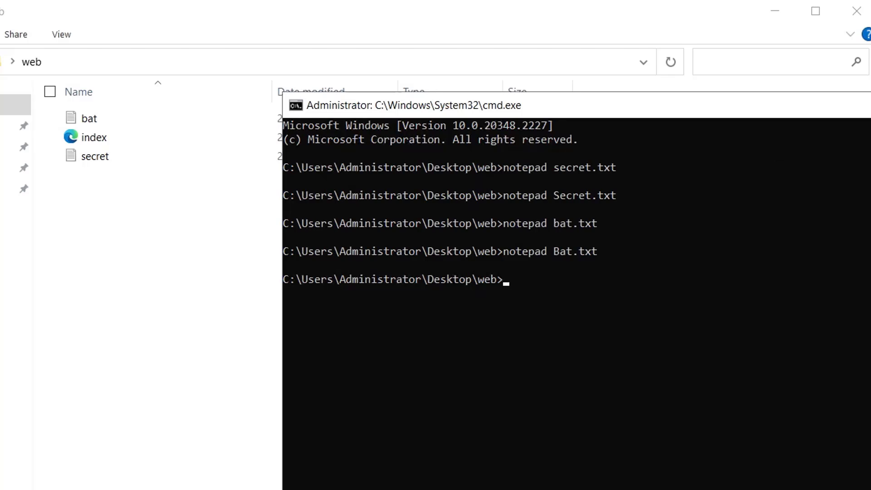
# - Minimize File Explorer, bring the HTTP request log window forward, then minimize it
pyautogui.click(767, 19)
pyautogui.click(797, 95)
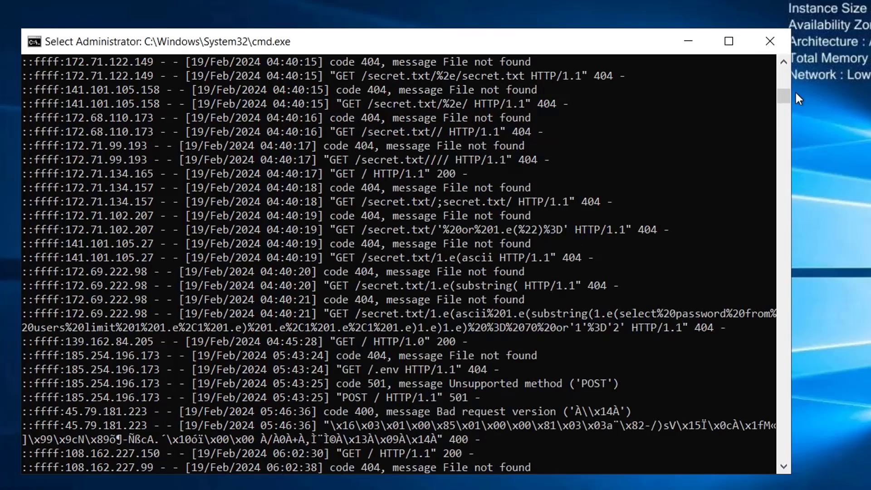
pyautogui.click(692, 45)
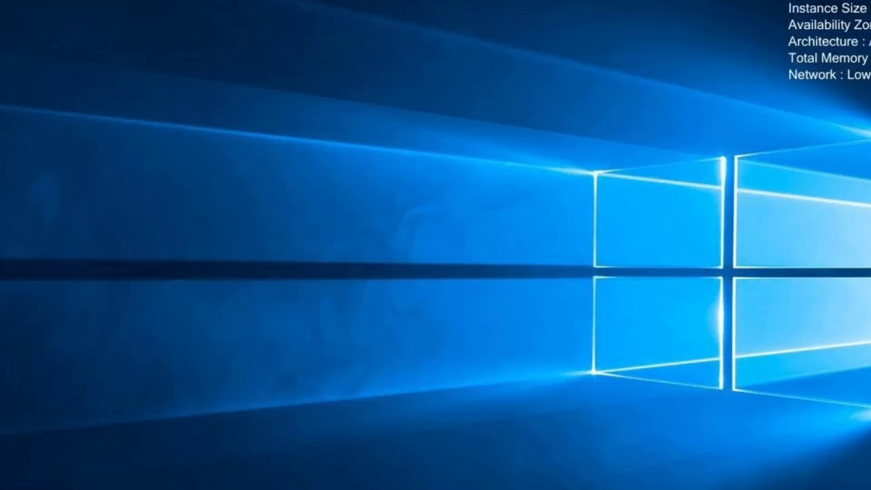